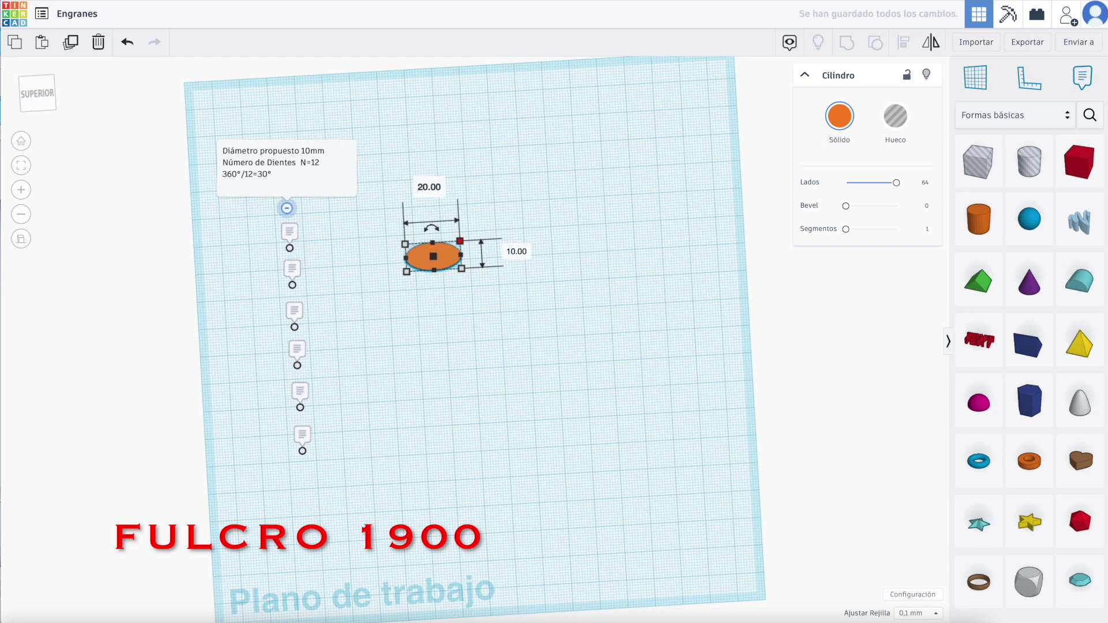
# - Set the 10 mm long elliptical cylinder's width to 2 mm
pyautogui.press('Return')
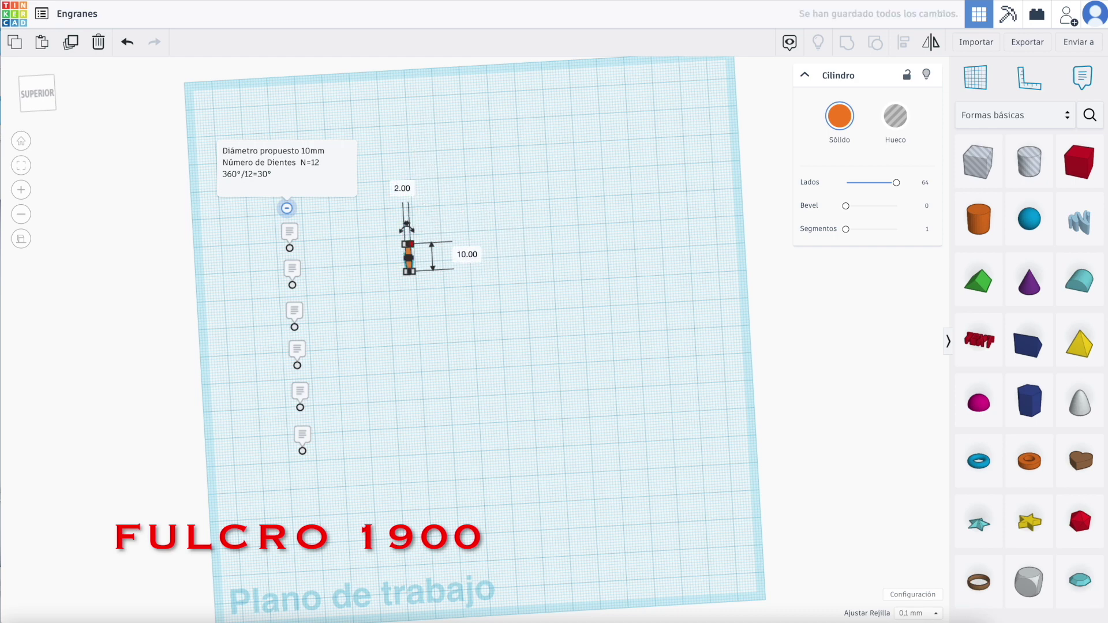
pyautogui.click(439, 320)
pyautogui.scroll(5, 404, 254)
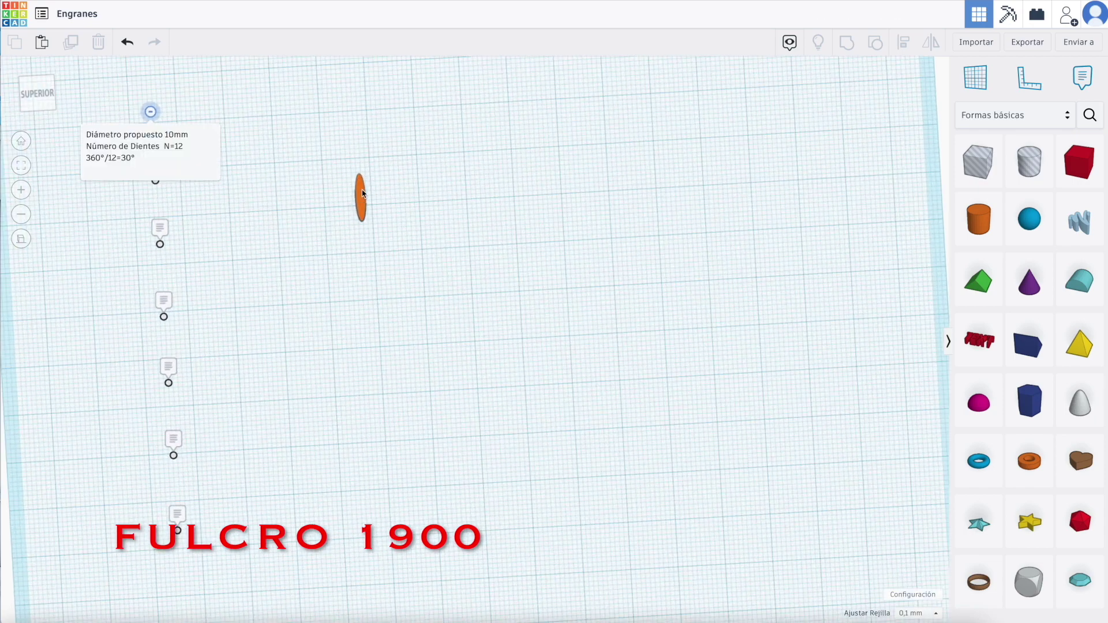
# - Duplicate the thin cylinder rotated by 30°, repeat the duplication around the full circle for 12 teeth, and group all the copies
pyautogui.click(362, 192)
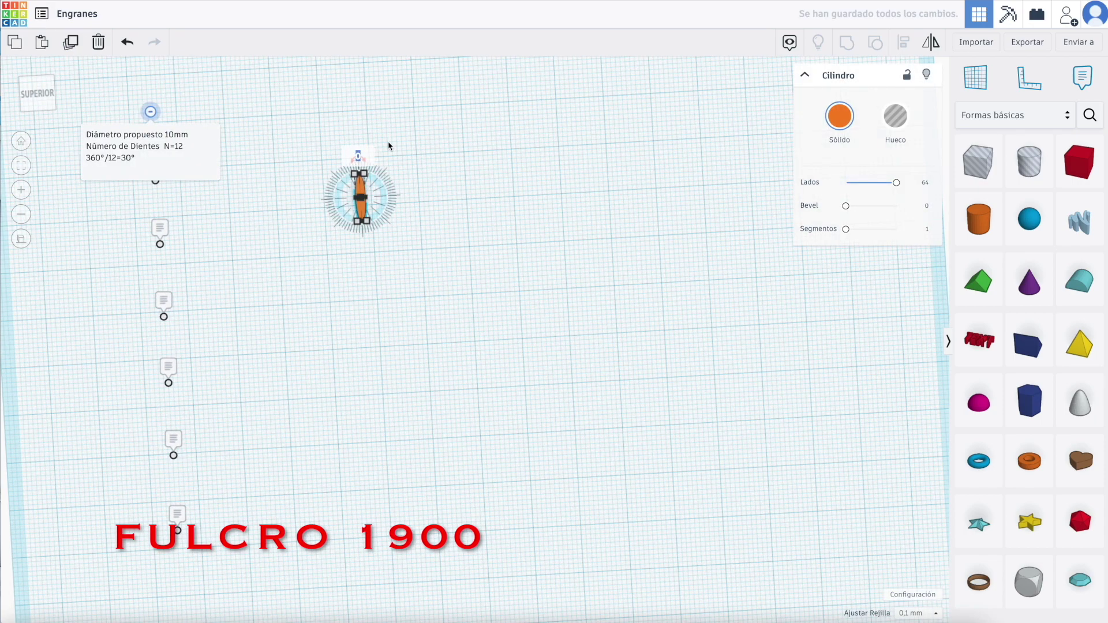
pyautogui.press('Return')
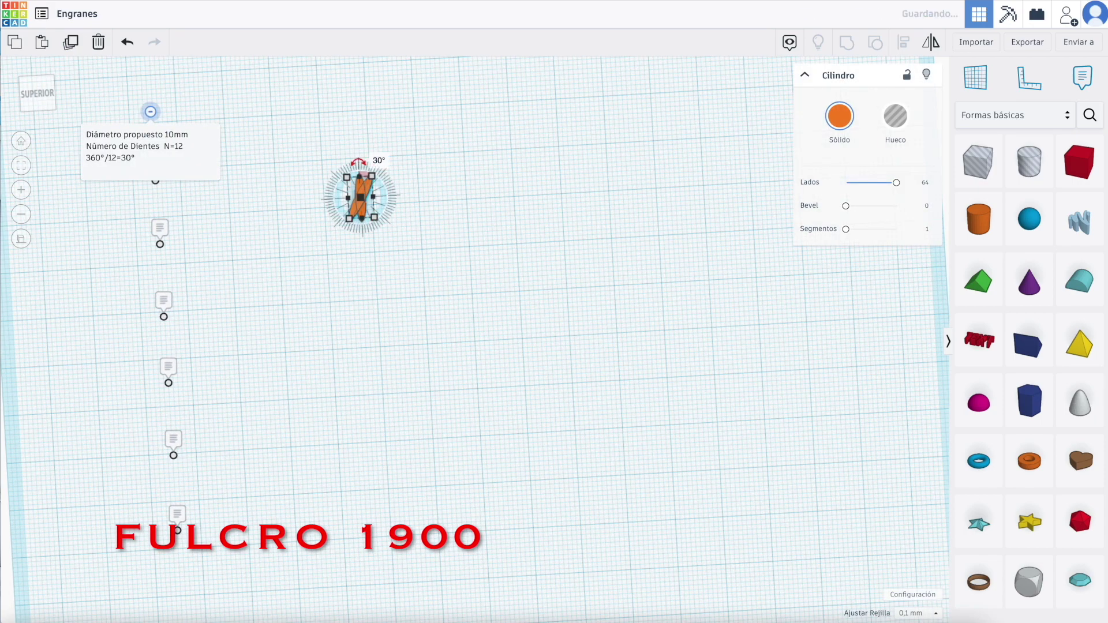
pyautogui.click(69, 45)
pyautogui.click(69, 44)
pyautogui.click(70, 42)
pyautogui.click(71, 43)
pyautogui.click(70, 43)
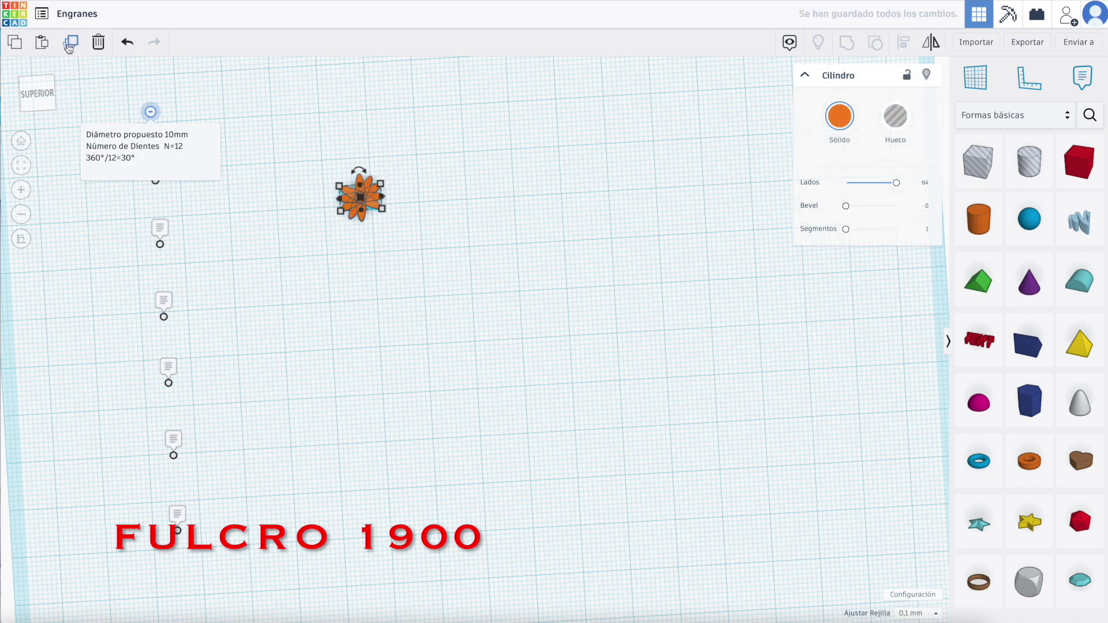
pyautogui.moveTo(327, 174); pyautogui.dragTo(396, 236)
pyautogui.click(846, 51)
pyautogui.click(864, 203)
# - Add a cylinder beside the 12-tooth star, set it to 63 sides and make it 2 mm high
pyautogui.moveTo(979, 222); pyautogui.dragTo(513, 217)
pyautogui.moveTo(853, 183); pyautogui.dragTo(895, 183)
pyautogui.moveTo(596, 287); pyautogui.dragTo(584, 245, button='right')
pyautogui.click(512, 189)
pyautogui.click(562, 206)
pyautogui.write('2')
pyautogui.press('Return')
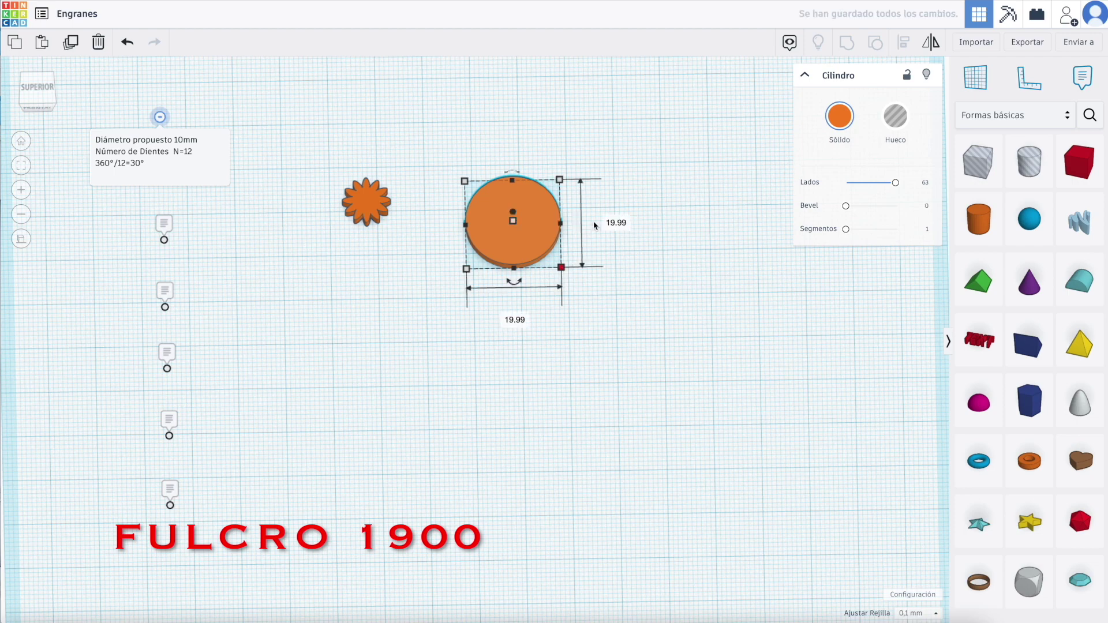
# - Set the new cylinder's length and width to 7.5 mm each
pyautogui.click(608, 223)
pyautogui.press('Delete')
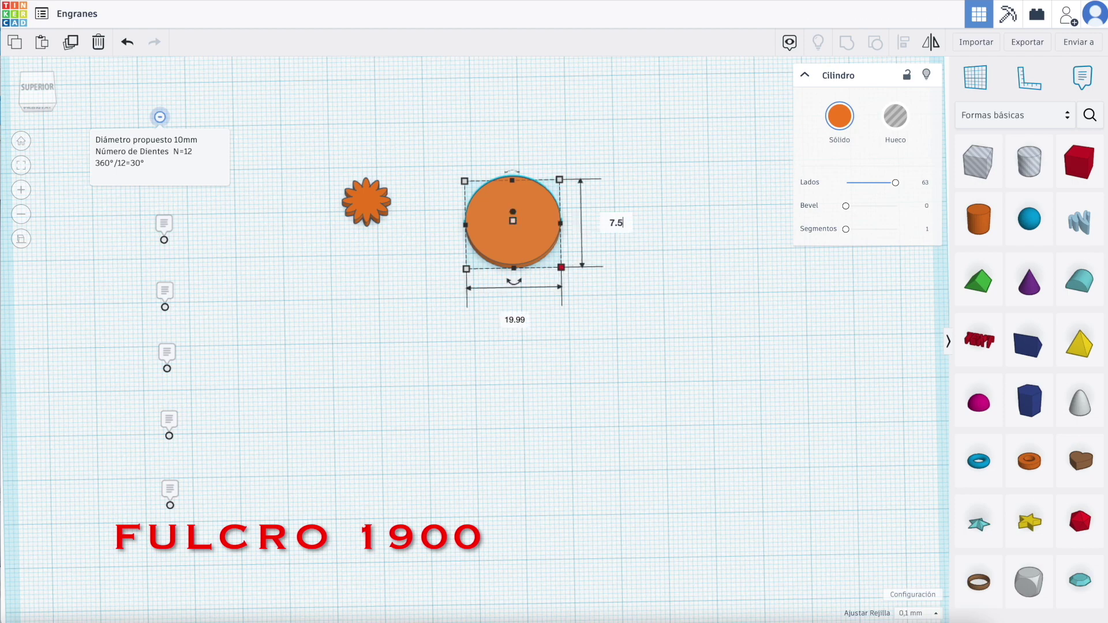
pyautogui.write('7.5')
pyautogui.press('Return')
pyautogui.click(507, 266)
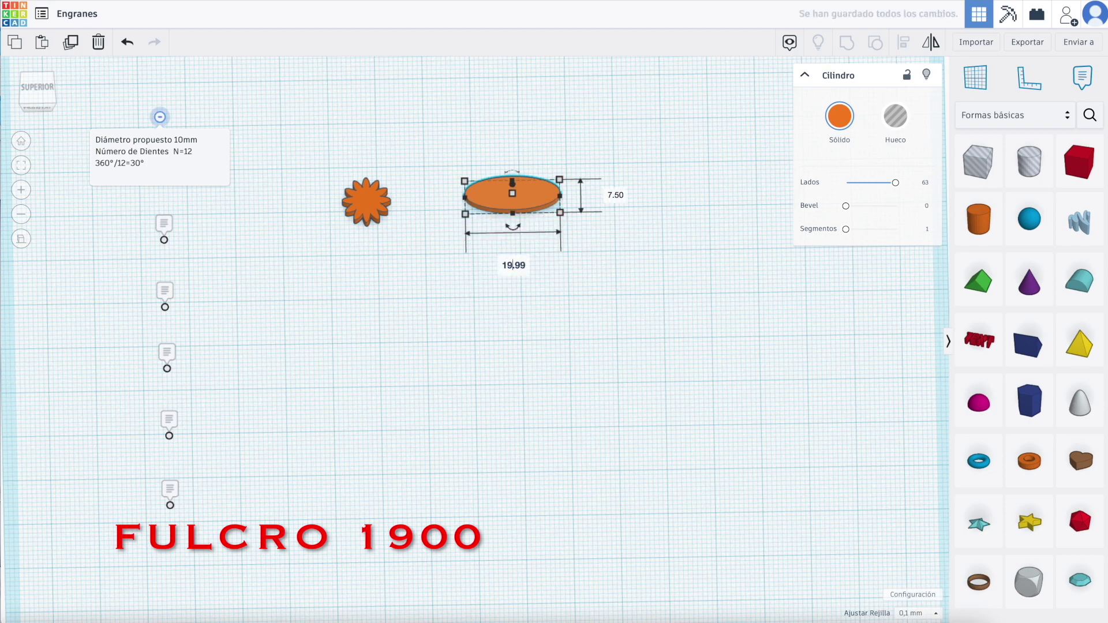
pyautogui.write('7.')
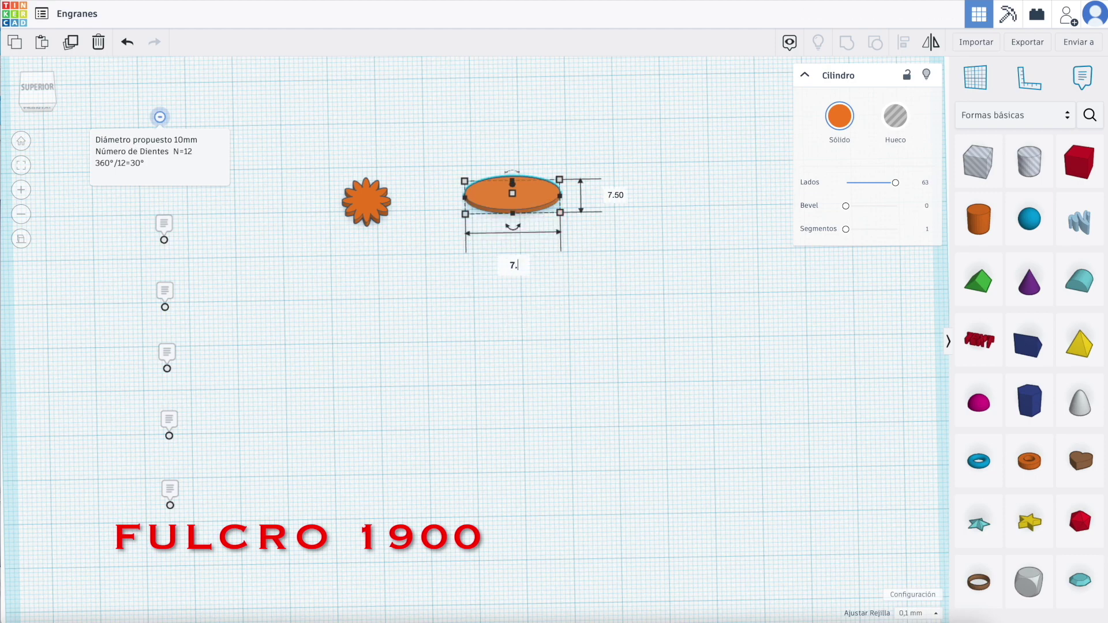
pyautogui.write('5')
pyautogui.press('Return')
# - Centre the 7.5 mm disc and the 12-tooth star on each other and group them into a small gear
pyautogui.moveTo(320, 163); pyautogui.dragTo(531, 243)
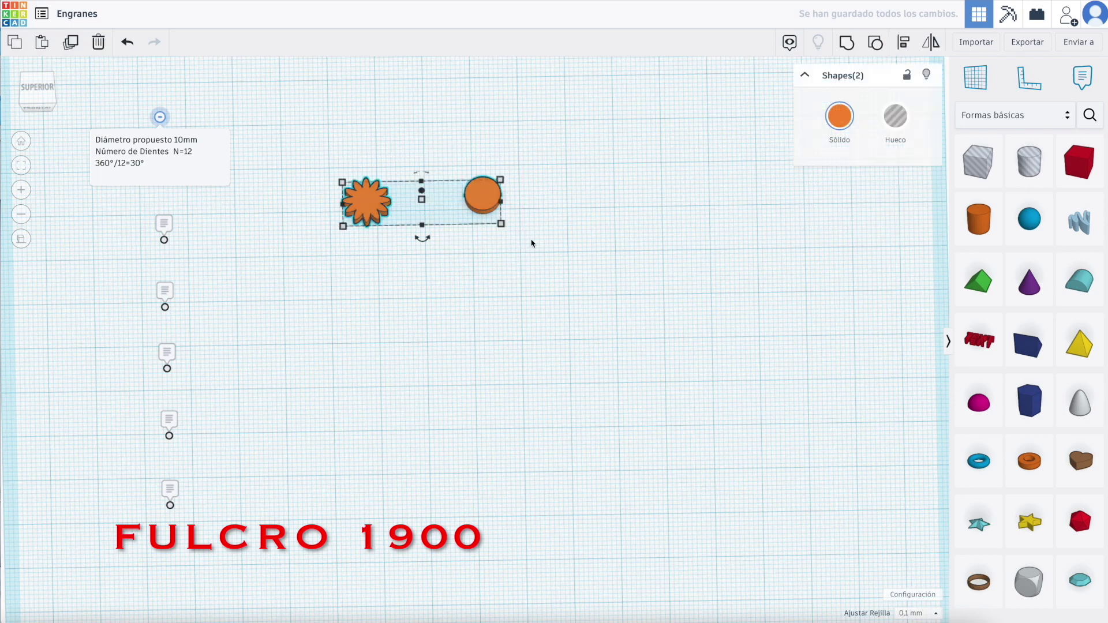
pyautogui.click(903, 41)
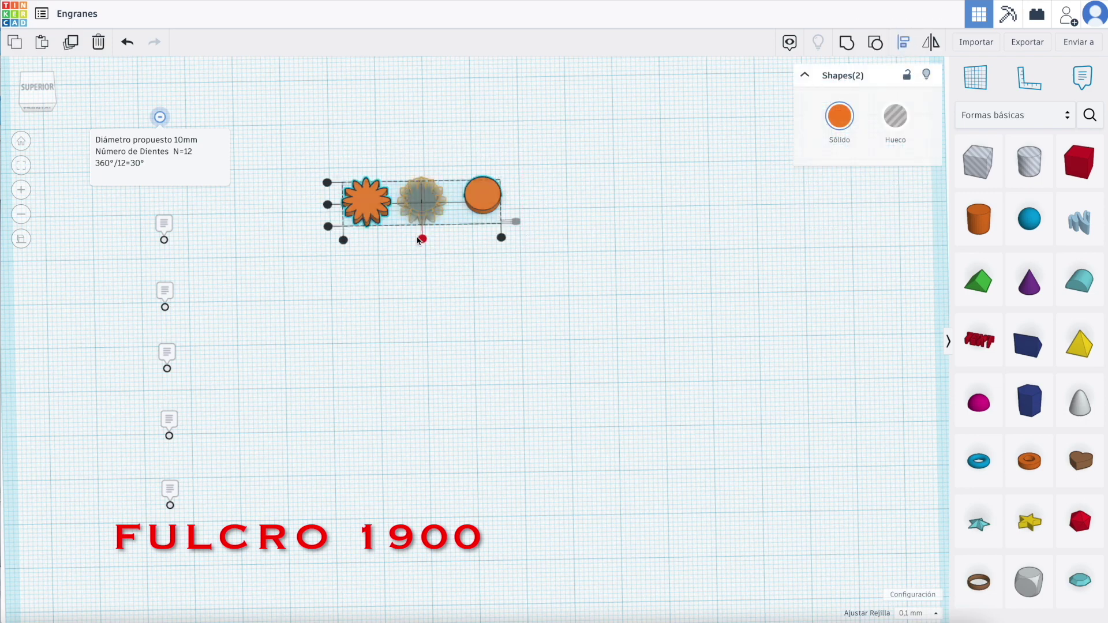
pyautogui.click(421, 238)
pyautogui.click(383, 173)
pyautogui.moveTo(384, 173); pyautogui.dragTo(459, 236)
pyautogui.click(847, 42)
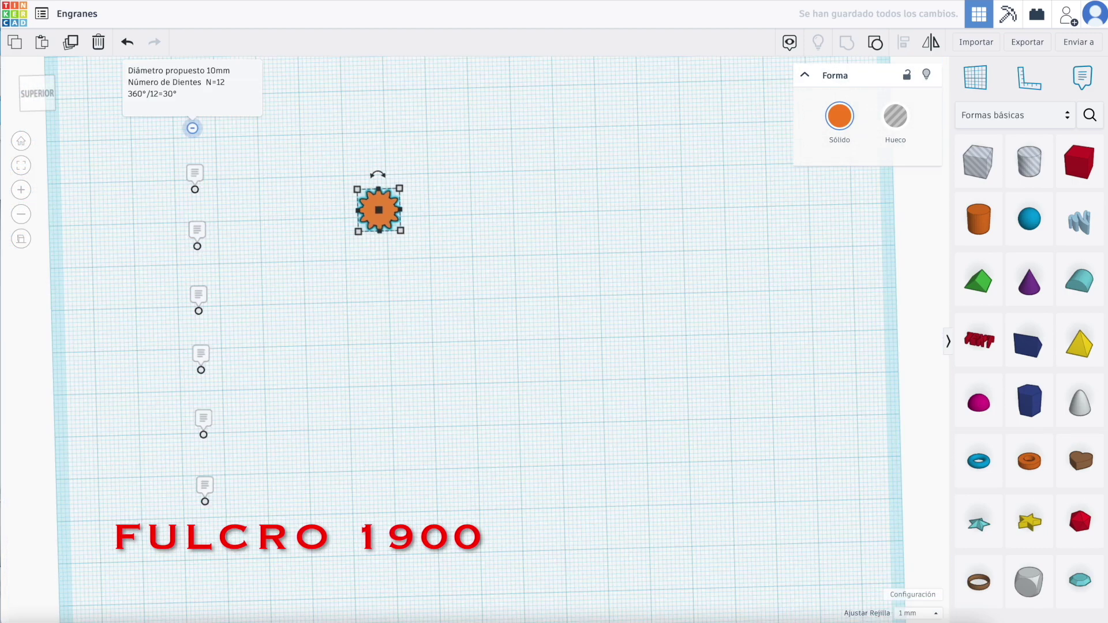
# - Move the small gear left and back on the workplane, close to the topmost notes, and deselect it
pyautogui.press('Left')
pyautogui.press('Left')
pyautogui.press('Left')
pyautogui.press('Left')
pyautogui.press('Left')
pyautogui.press('Left')
pyautogui.press('Up')
pyautogui.press('Up')
pyautogui.press('Up')
pyautogui.press('Up')
pyautogui.press('Up')
pyautogui.press('Up')
pyautogui.press('Up')
pyautogui.press('Up')
pyautogui.press('Up')
pyautogui.press('Up')
pyautogui.press('Up')
pyautogui.press('Up')
pyautogui.press('Up')
pyautogui.press('Up')
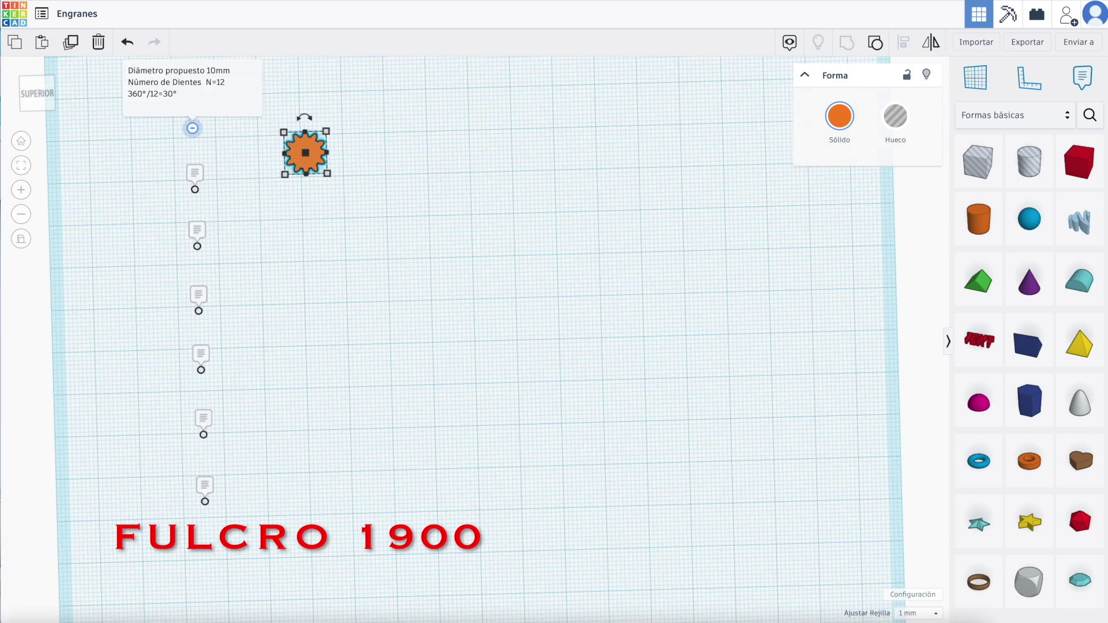
pyautogui.click(380, 259)
# - Read the notes on the circumference formula, the distance between teeth and the perimeter of the second gear
pyautogui.click(195, 188)
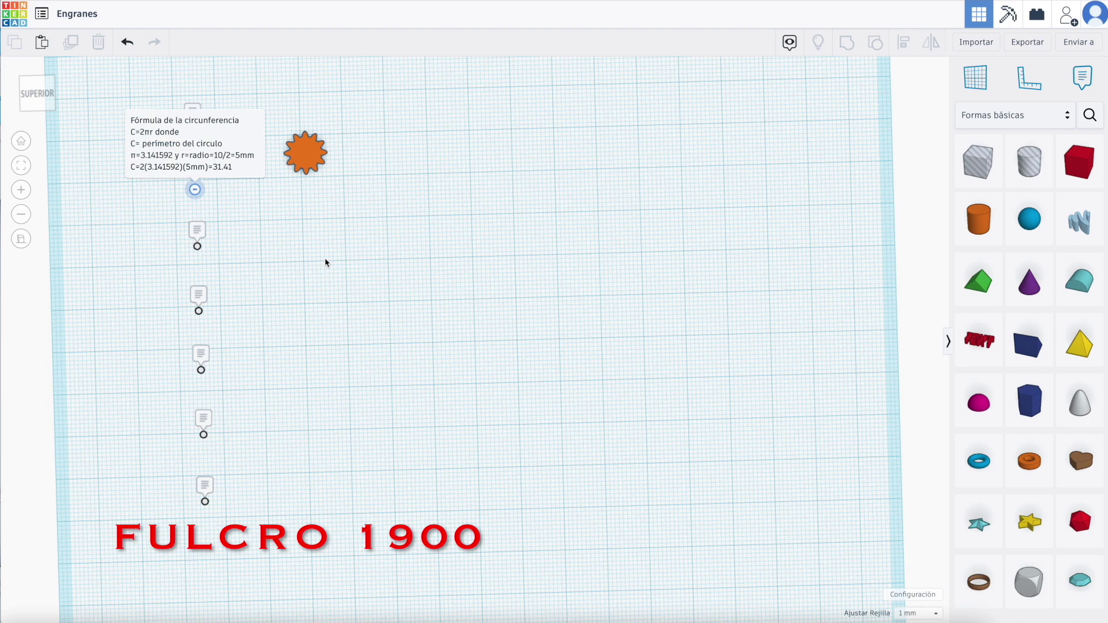
pyautogui.click(196, 246)
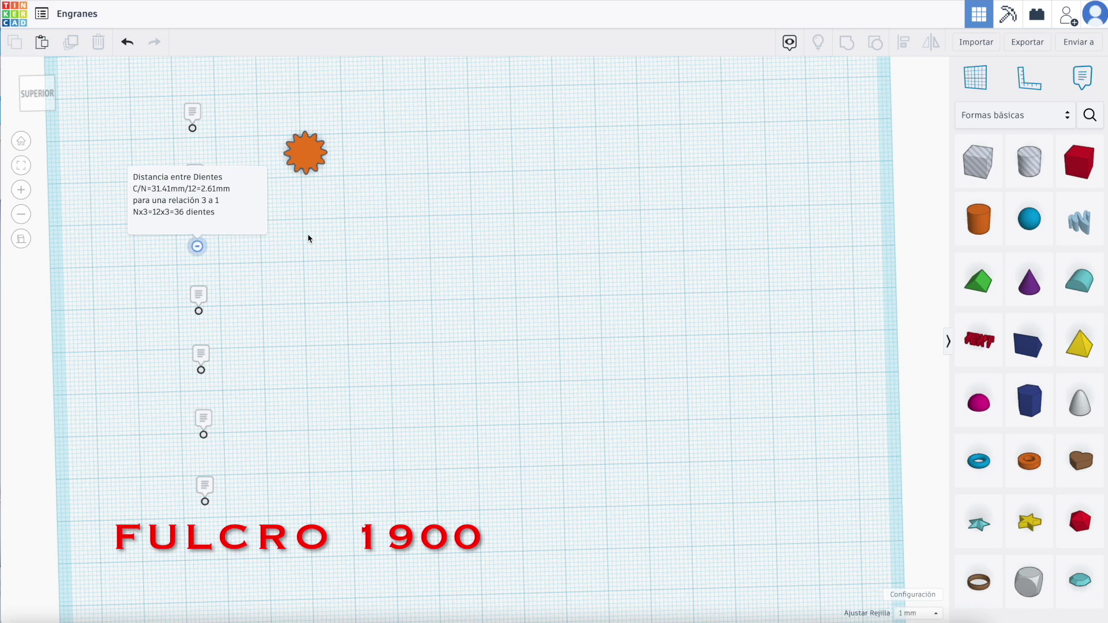
pyautogui.click(198, 248)
pyautogui.click(199, 312)
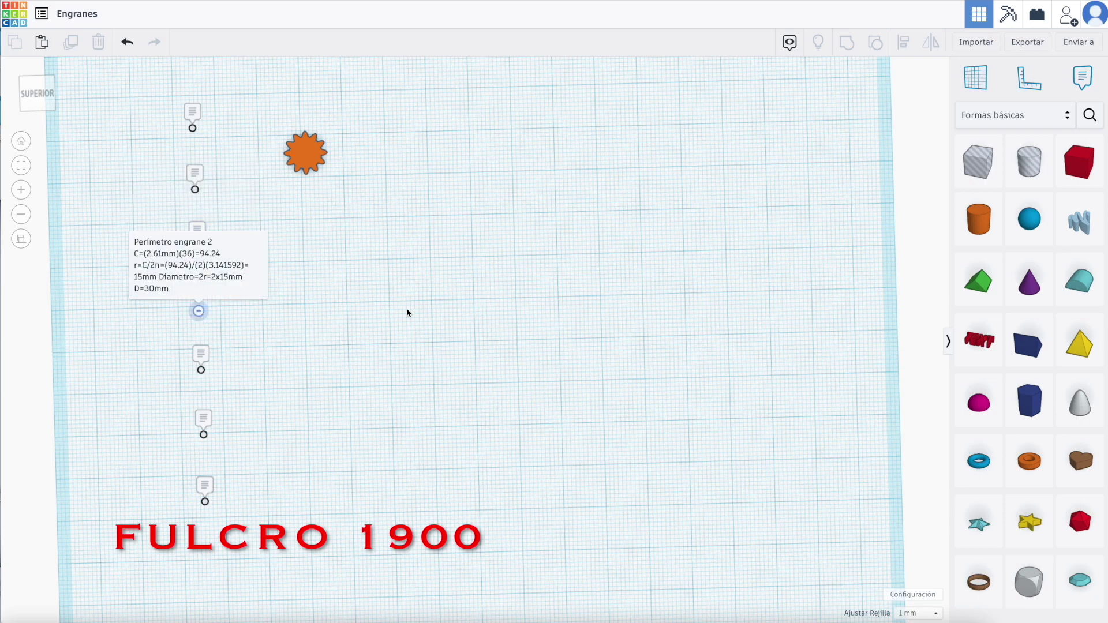
# - Add a cylinder with 64 sides to the right of the small gear and reduce its height to a thin disc
pyautogui.moveTo(915, 226); pyautogui.dragTo(448, 262)
pyautogui.moveTo(472, 302); pyautogui.dragTo(466, 231, button='right')
pyautogui.moveTo(852, 185); pyautogui.dragTo(897, 184)
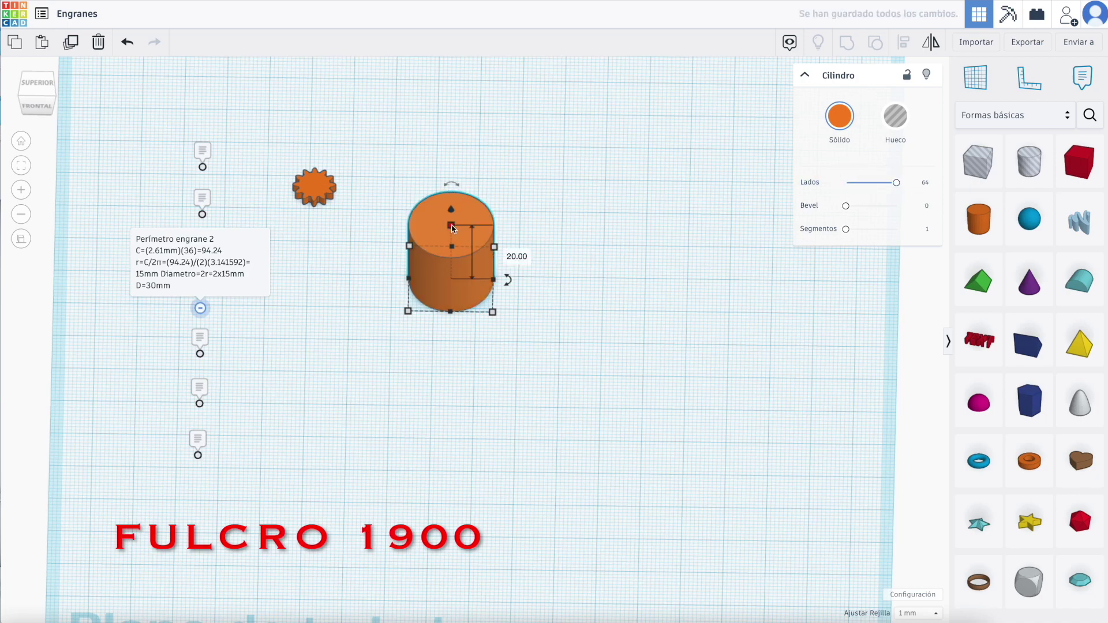
pyautogui.click(505, 254)
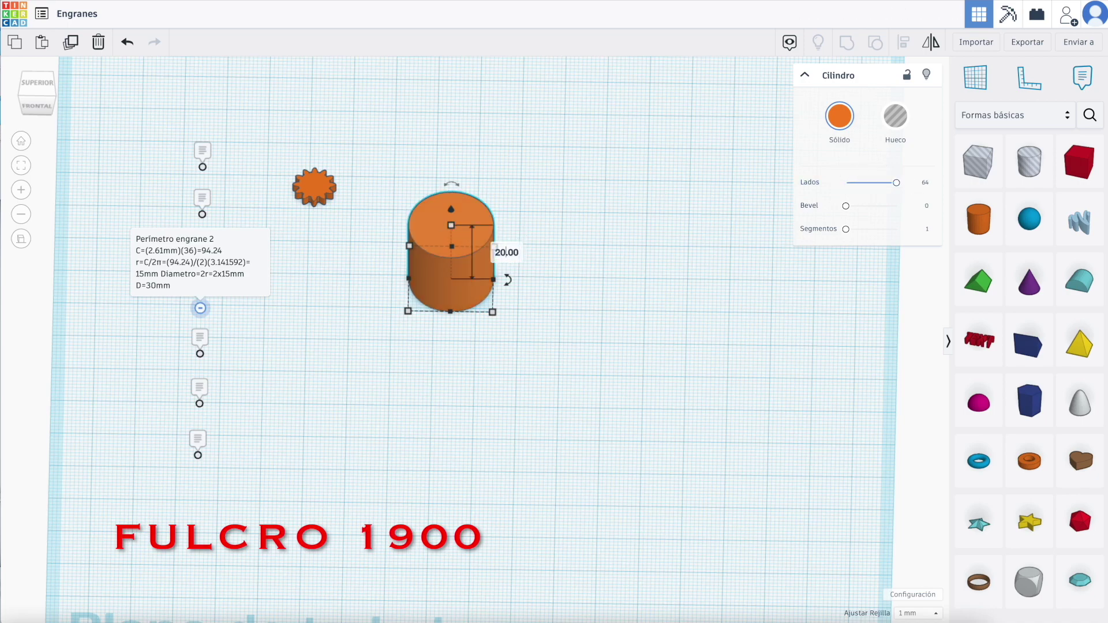
pyautogui.press('Return')
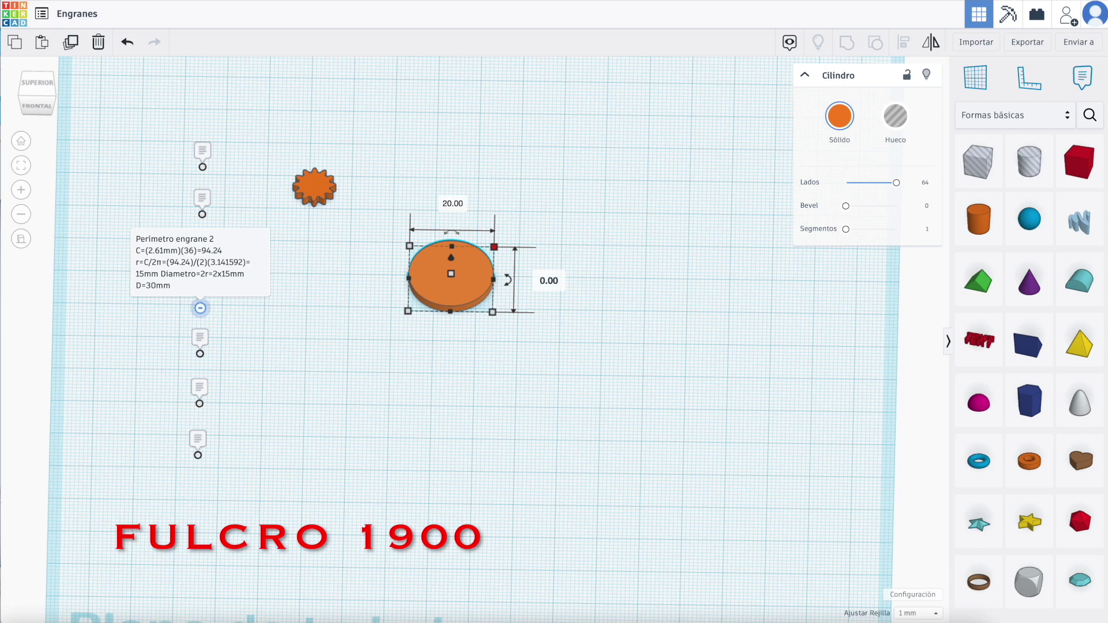
# - Set the thin disc's length to 30 mm and its width to 3 mm
pyautogui.press('Return')
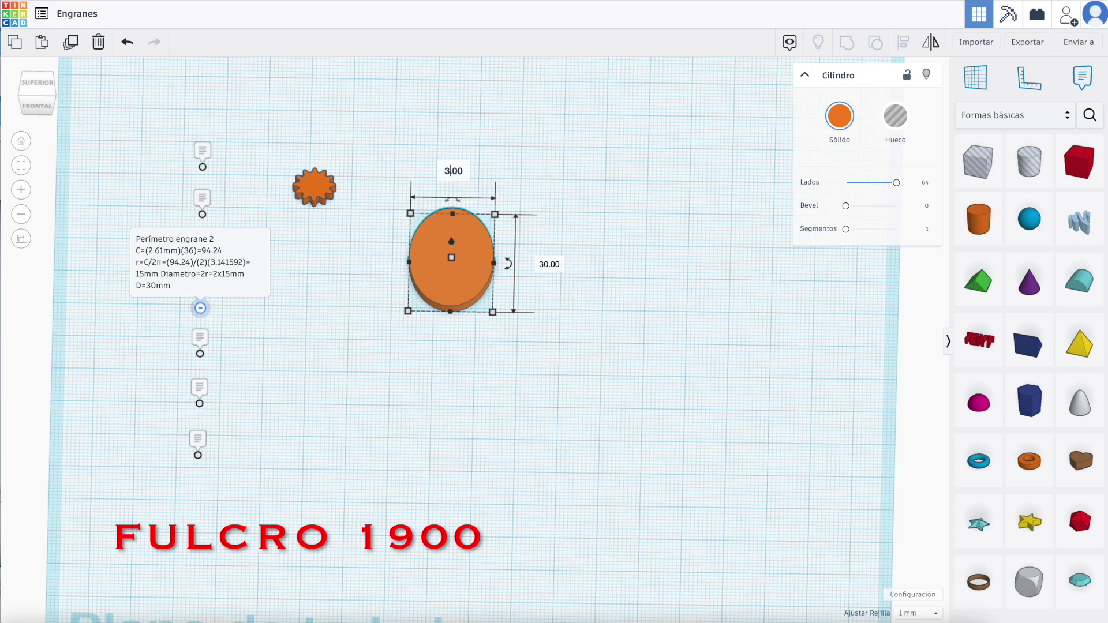
pyautogui.press('Return')
pyautogui.click(344, 368)
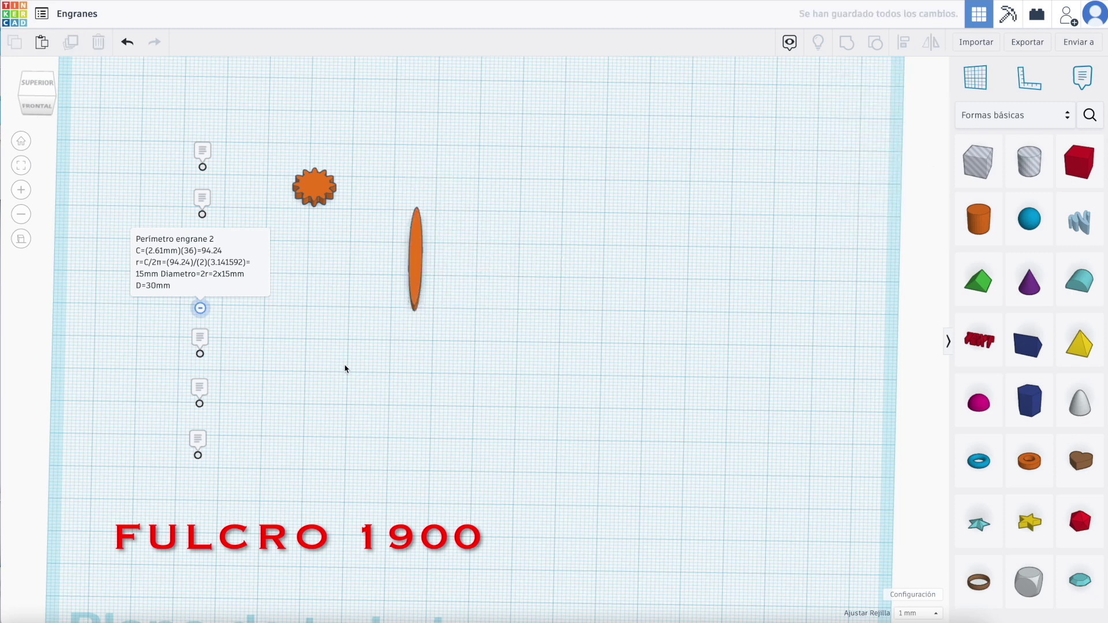
# - Consult the tooth-angle note, duplicate the narrow ellipse rotated by 10°, and repeat the duplication around the full circle for 36 teeth
pyautogui.click(200, 354)
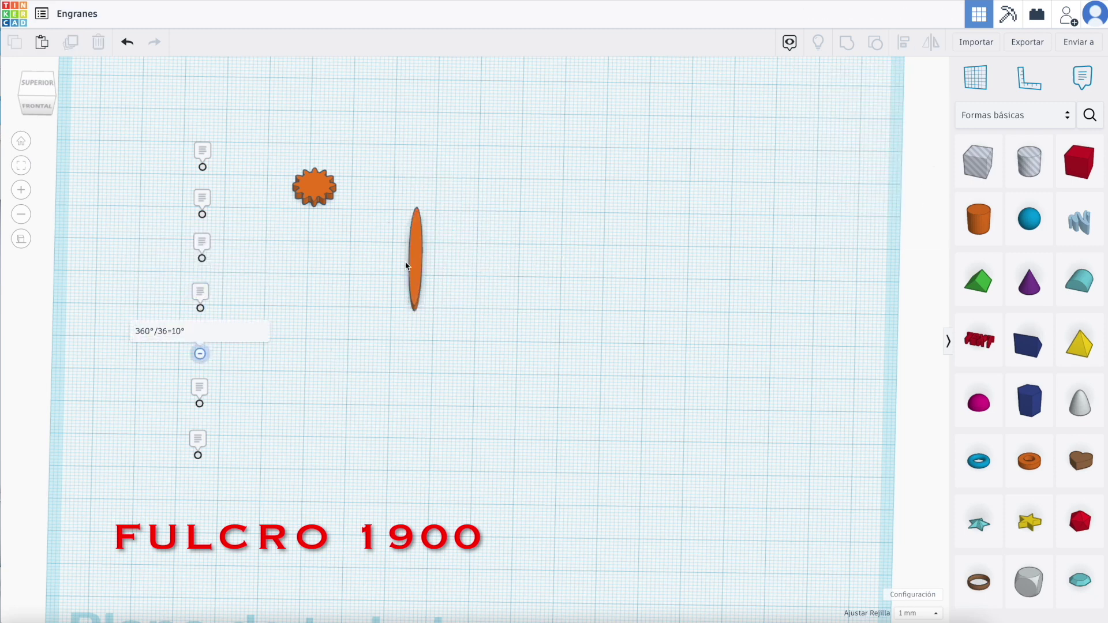
pyautogui.click(420, 262)
pyautogui.click(436, 263)
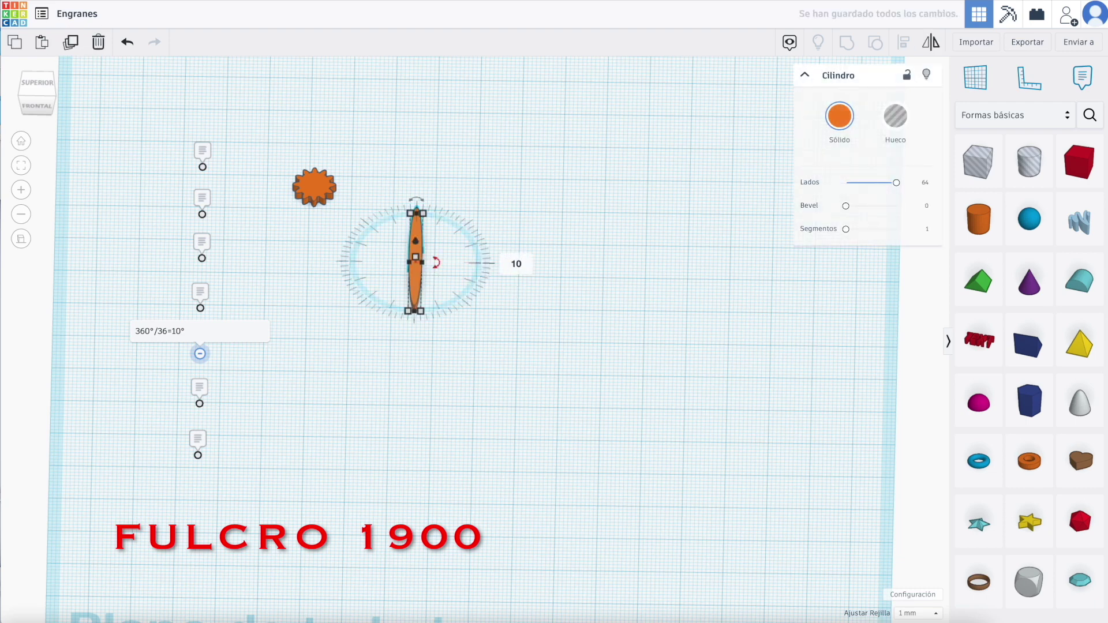
pyautogui.press('Return')
pyautogui.click(70, 41)
pyautogui.click(70, 42)
pyautogui.click(71, 42)
pyautogui.click(70, 42)
pyautogui.click(70, 42)
pyautogui.click(70, 42)
pyautogui.click(71, 41)
pyautogui.click(70, 42)
pyautogui.click(71, 41)
pyautogui.click(70, 41)
pyautogui.click(71, 42)
pyautogui.click(70, 42)
pyautogui.click(71, 46)
pyautogui.click(71, 46)
pyautogui.click(71, 46)
pyautogui.click(71, 46)
pyautogui.click(71, 47)
pyautogui.click(71, 46)
# - Group all the rotated ellipses into one 36-tooth shape
pyautogui.moveTo(304, 326); pyautogui.dragTo(347, 392, button='right')
pyautogui.moveTo(331, 162); pyautogui.dragTo(480, 350)
pyautogui.hotkey('ctrl', 'g')
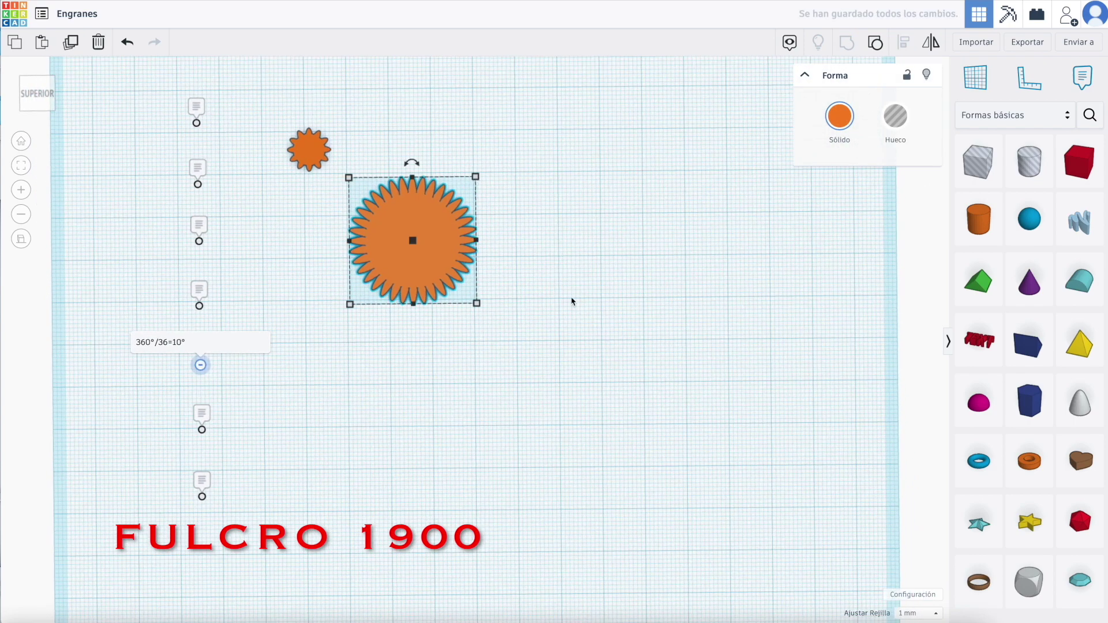
# - Add a cylinder to the right of the 36-tooth shape, set it to 64 sides and reduce its height
pyautogui.click(573, 302)
pyautogui.moveTo(977, 220); pyautogui.dragTo(597, 251)
pyautogui.moveTo(623, 339); pyautogui.dragTo(600, 225, button='right')
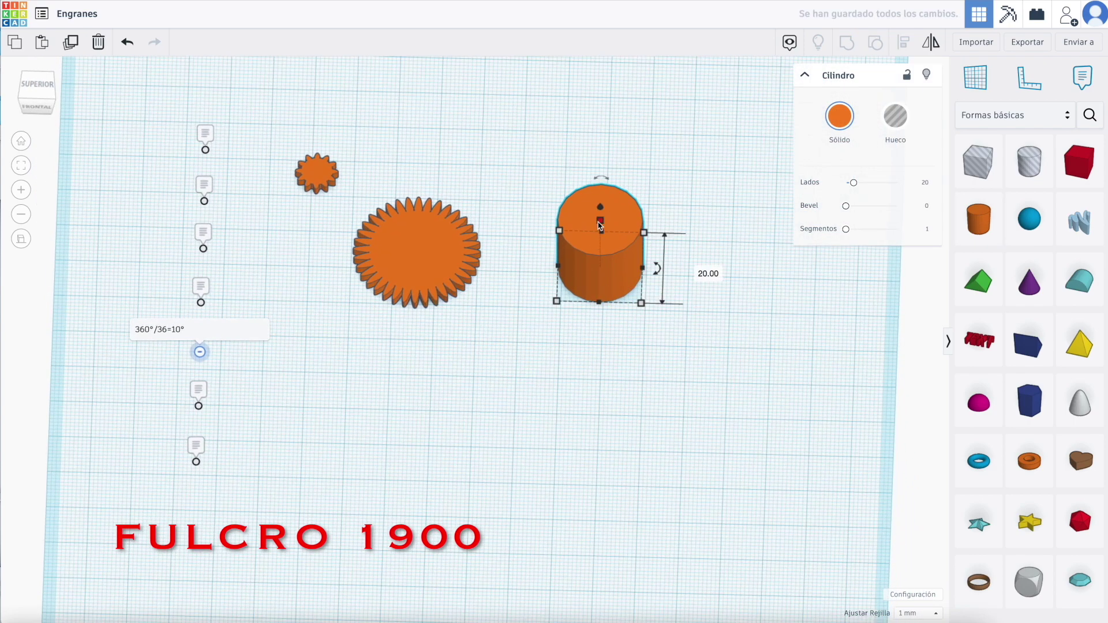
pyautogui.moveTo(852, 183); pyautogui.dragTo(896, 182)
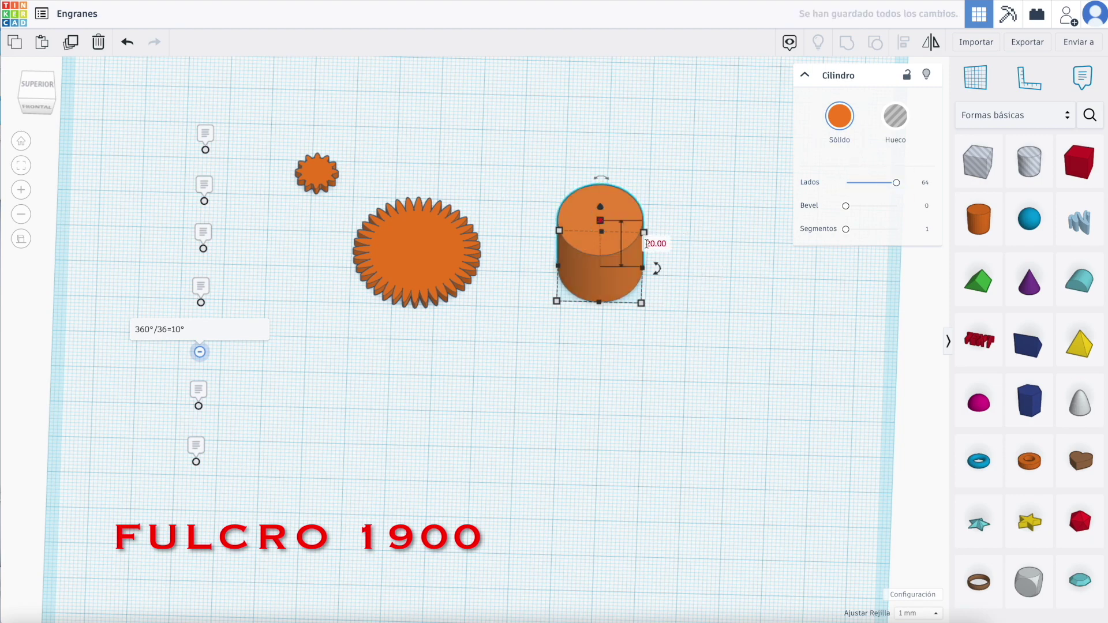
pyautogui.moveTo(584, 326); pyautogui.dragTo(579, 397, button='right')
# - Set the new disc's length and width to 27 mm each
pyautogui.click(700, 264)
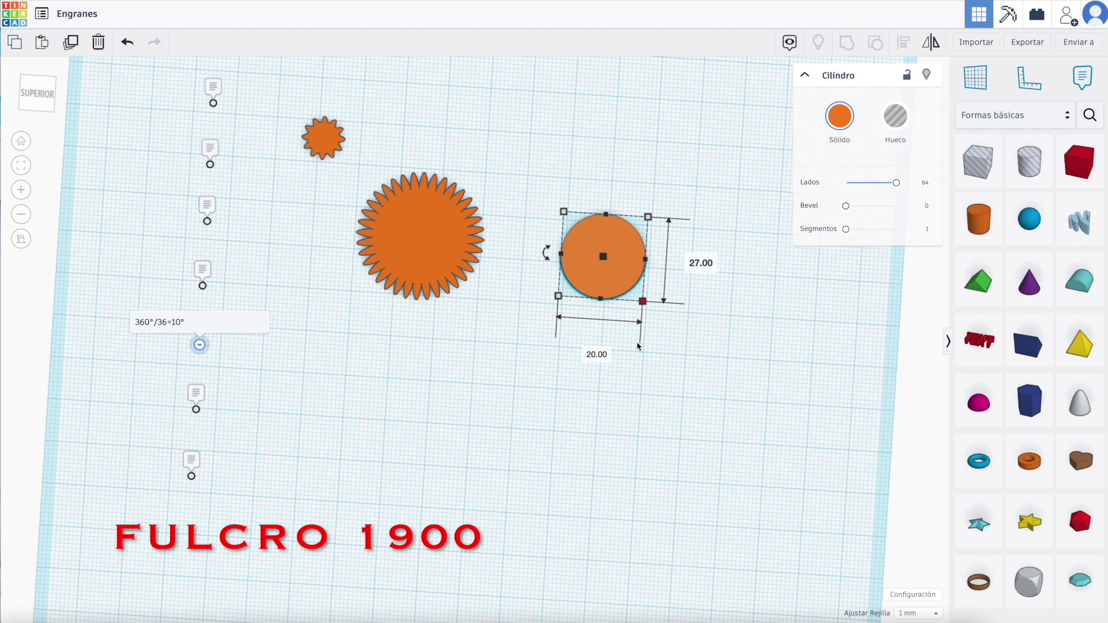
pyautogui.write('27.00')
pyautogui.press('Return')
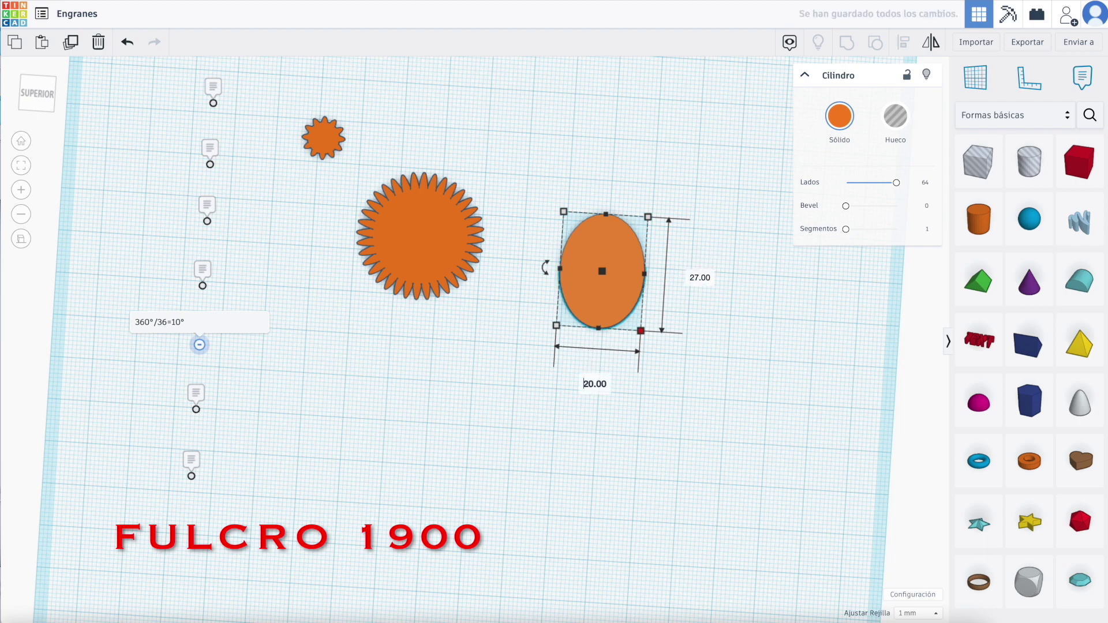
pyautogui.press('Return')
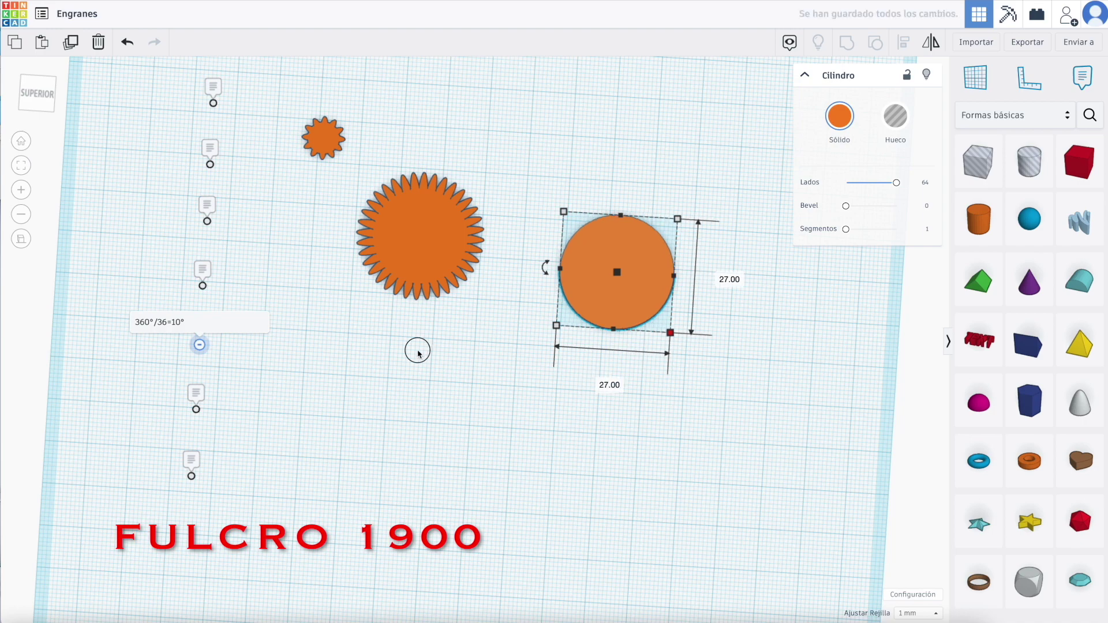
pyautogui.click(414, 352)
# - Centre the 27 mm disc and the 36-tooth shape on each other and group them into a large gear
pyautogui.click(405, 220)
pyautogui.keyDown('shift'); pyautogui.click(625, 279); pyautogui.keyUp('shift')
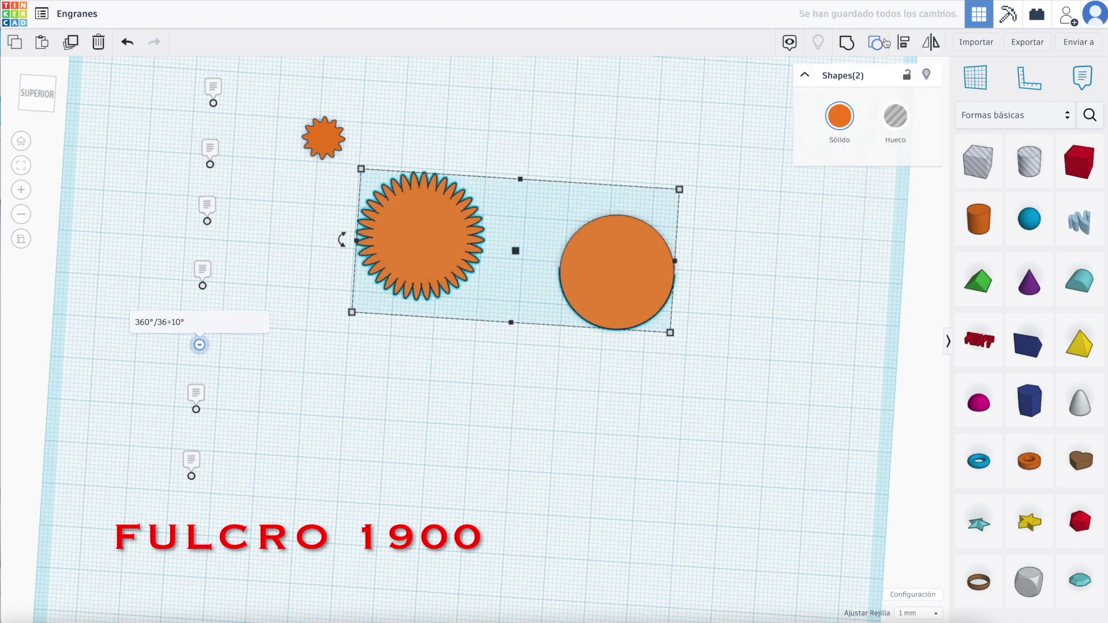
pyautogui.click(521, 165)
pyautogui.click(593, 256)
pyautogui.click(425, 272)
pyautogui.moveTo(421, 271); pyautogui.dragTo(427, 273, button='right')
pyautogui.moveTo(441, 163); pyautogui.dragTo(577, 351)
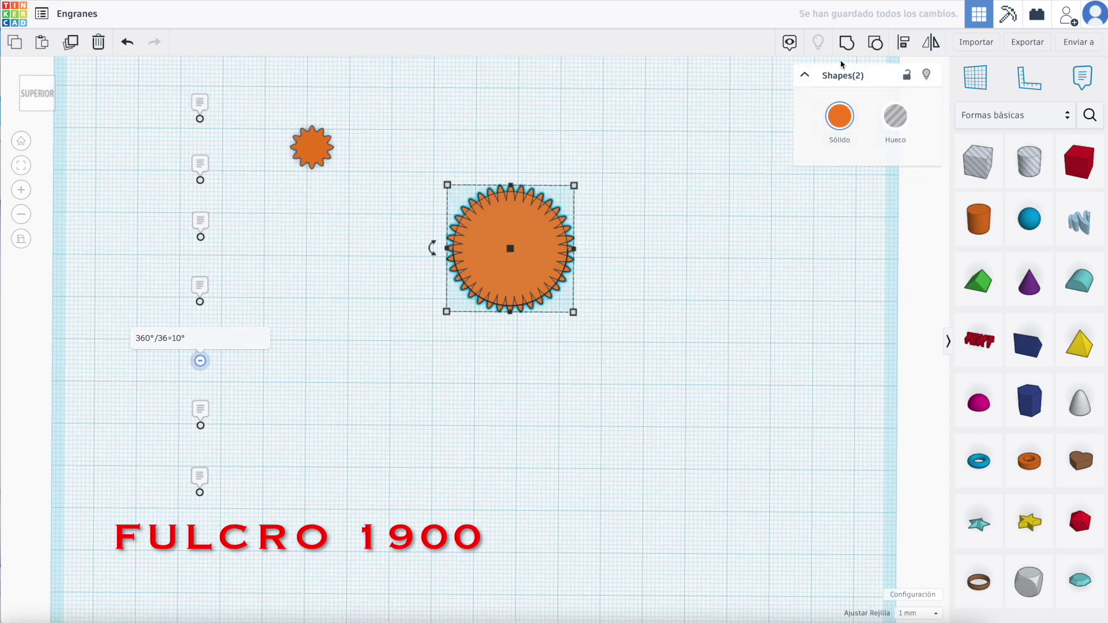
pyautogui.click(847, 51)
# - Move the small gear against the left side of the large gear
pyautogui.click(354, 254)
pyautogui.click(310, 142)
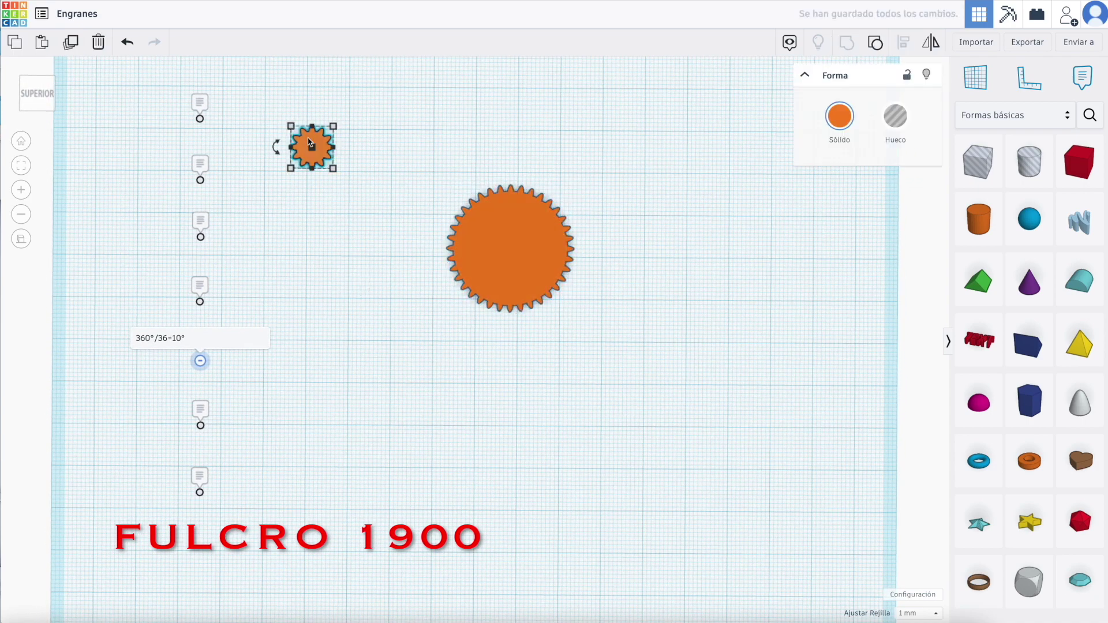
pyautogui.moveTo(310, 142); pyautogui.dragTo(429, 222)
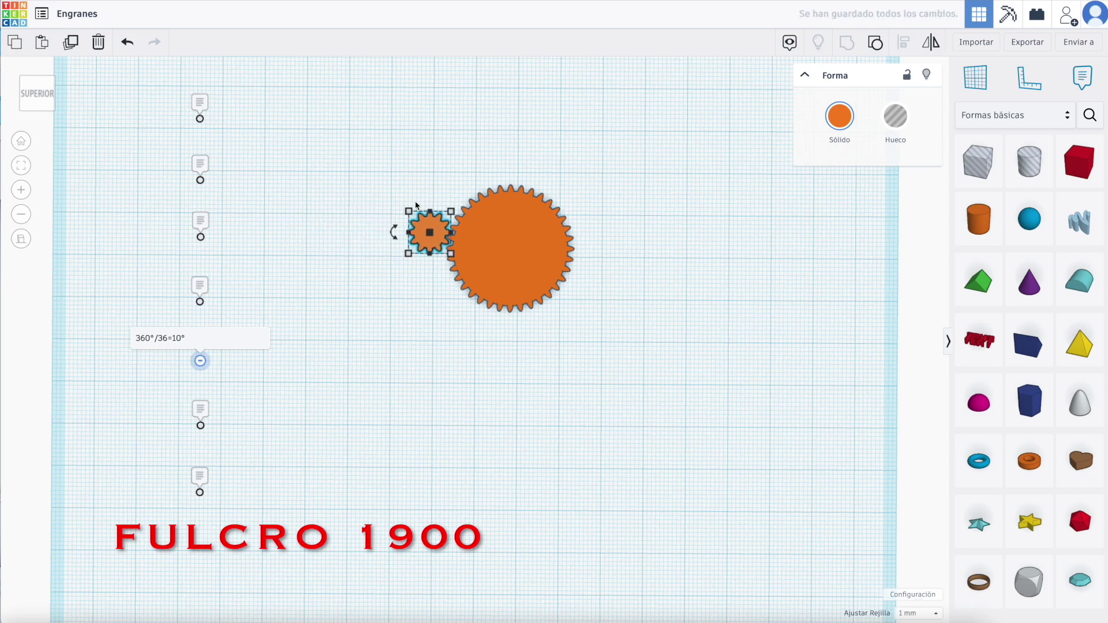
# - Set the snap grid to 0.1 mm and nudge the small gear so its teeth mesh with the large gear
pyautogui.scroll(4, 444, 269)
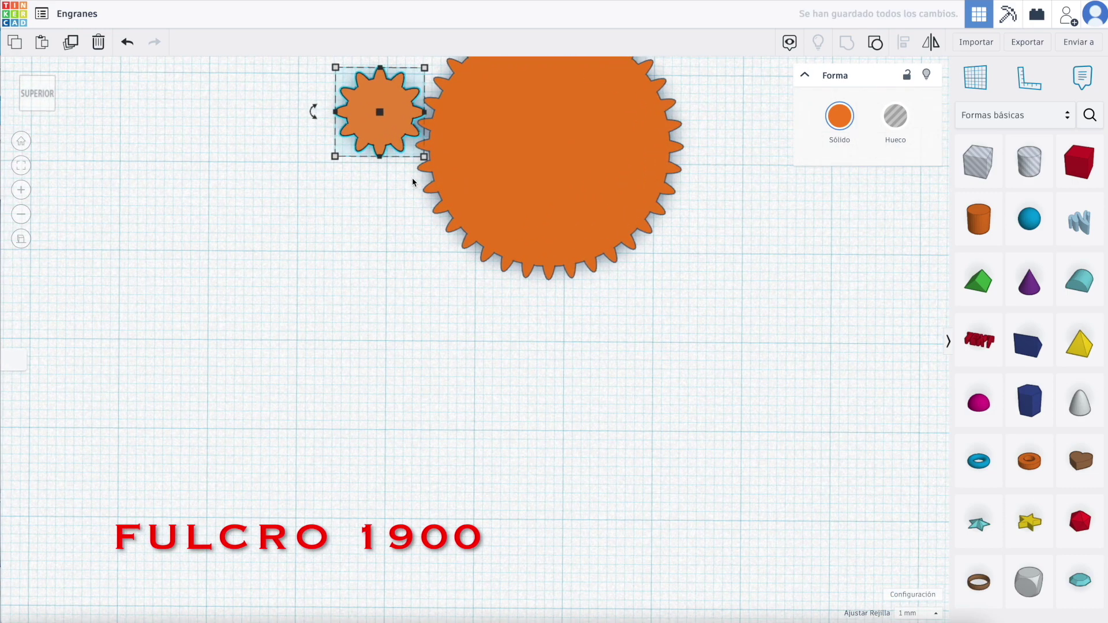
pyautogui.click(916, 613)
pyautogui.click(914, 496)
pyautogui.press('Down')
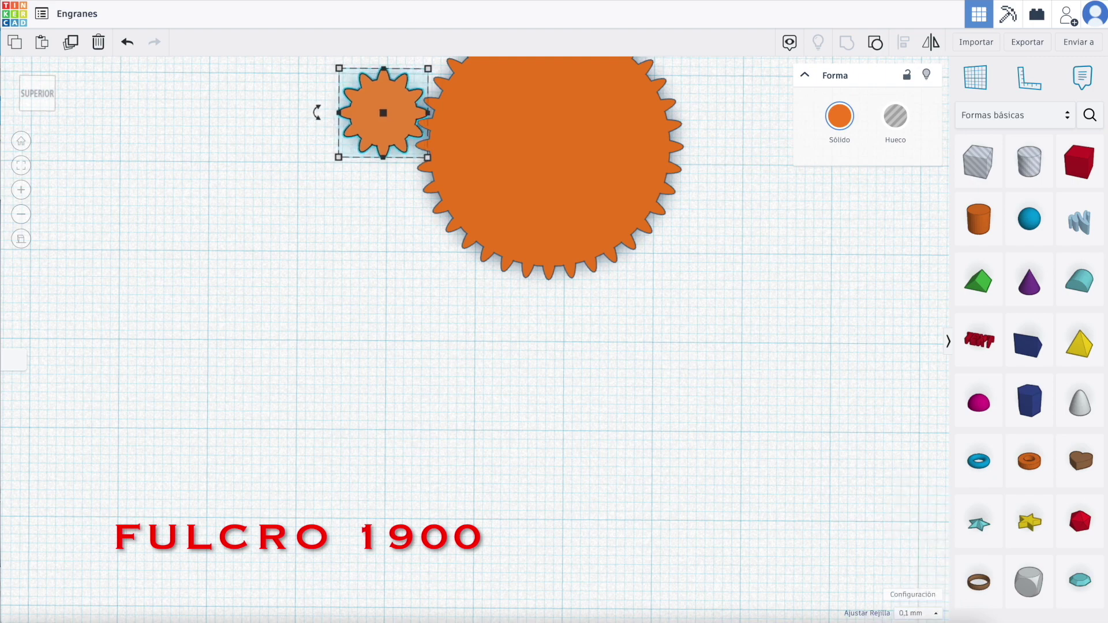
# - Fine-tune the small gear's position upwards until its teeth fit between those of the 36-tooth gear
pyautogui.scroll(-1, 402, 196)
pyautogui.press('Up')
pyautogui.press('Up')
pyautogui.press('Up')
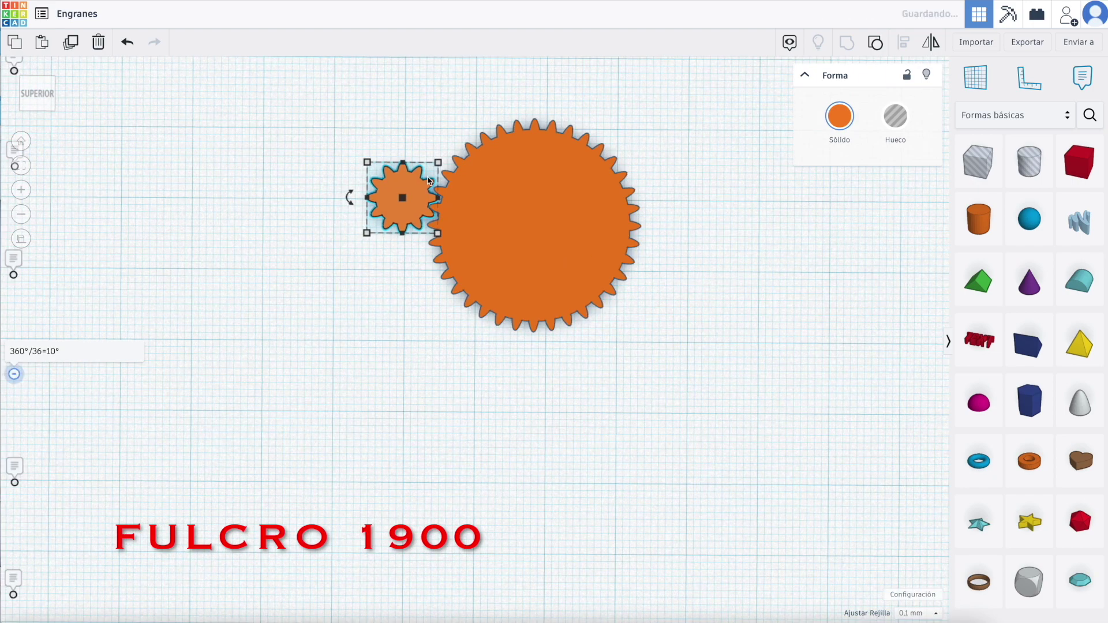
pyautogui.scroll(-2, 460, 207)
pyautogui.scroll(4, 470, 179)
pyautogui.click(348, 251)
pyautogui.scroll(-4, 346, 247)
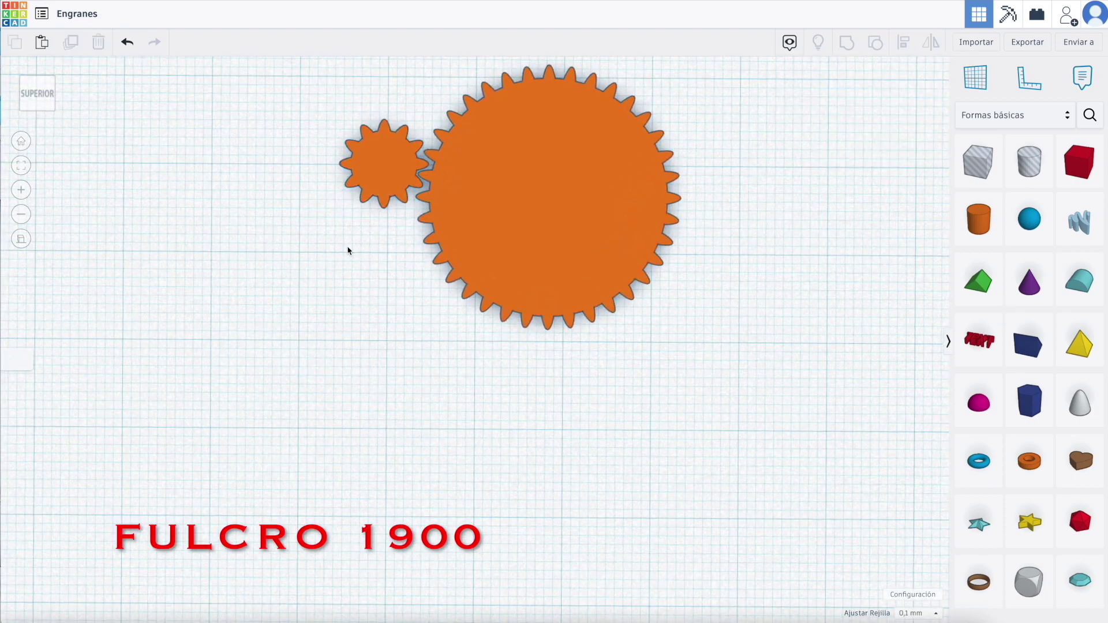
# - Set the snap grid to 1 mm and move the meshed gear pair together towards the back of the workplane
pyautogui.moveTo(383, 168); pyautogui.dragTo(606, 384)
pyautogui.click(918, 613)
pyautogui.press('Up')
pyautogui.press('Up')
pyautogui.press('Up')
pyautogui.press('Up')
pyautogui.press('Up')
pyautogui.press('Up')
pyautogui.press('Up')
pyautogui.press('Up')
pyautogui.press('Up')
pyautogui.press('Up')
pyautogui.press('Up')
pyautogui.press('Up')
pyautogui.press('Up')
pyautogui.press('Up')
pyautogui.press('Up')
pyautogui.press('Up')
pyautogui.press('Up')
pyautogui.press('Up')
pyautogui.press('Up')
pyautogui.press('Up')
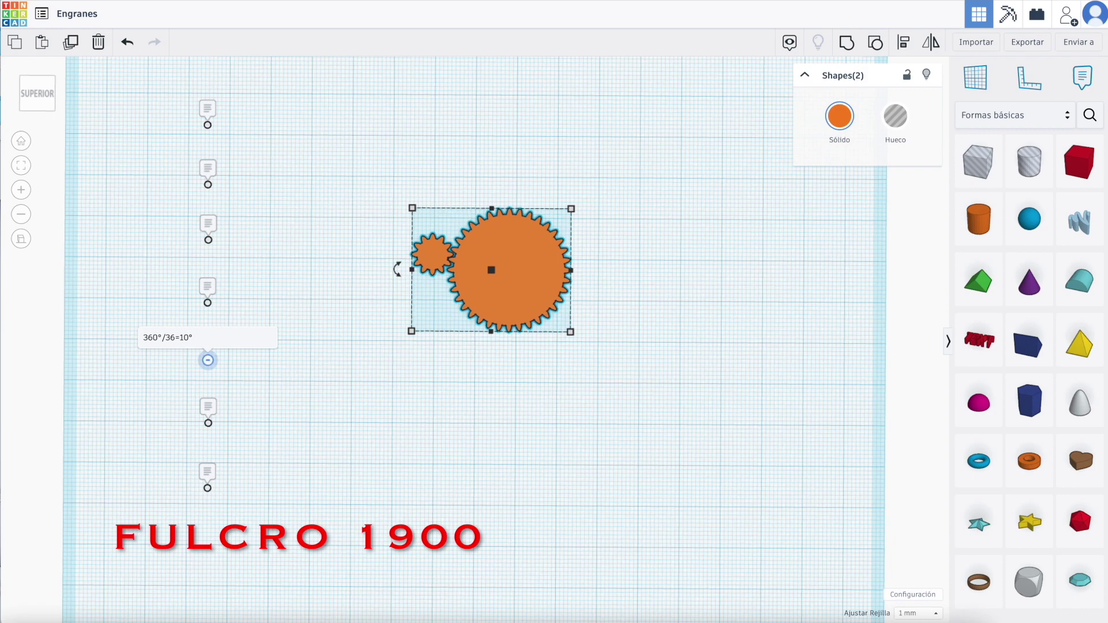
pyautogui.press('Up')
pyautogui.press('Up')
# - Place a new cylinder in front of the gear pair with 64 sides and a height of 2 mm
pyautogui.moveTo(448, 367); pyautogui.dragTo(445, 367, button='right')
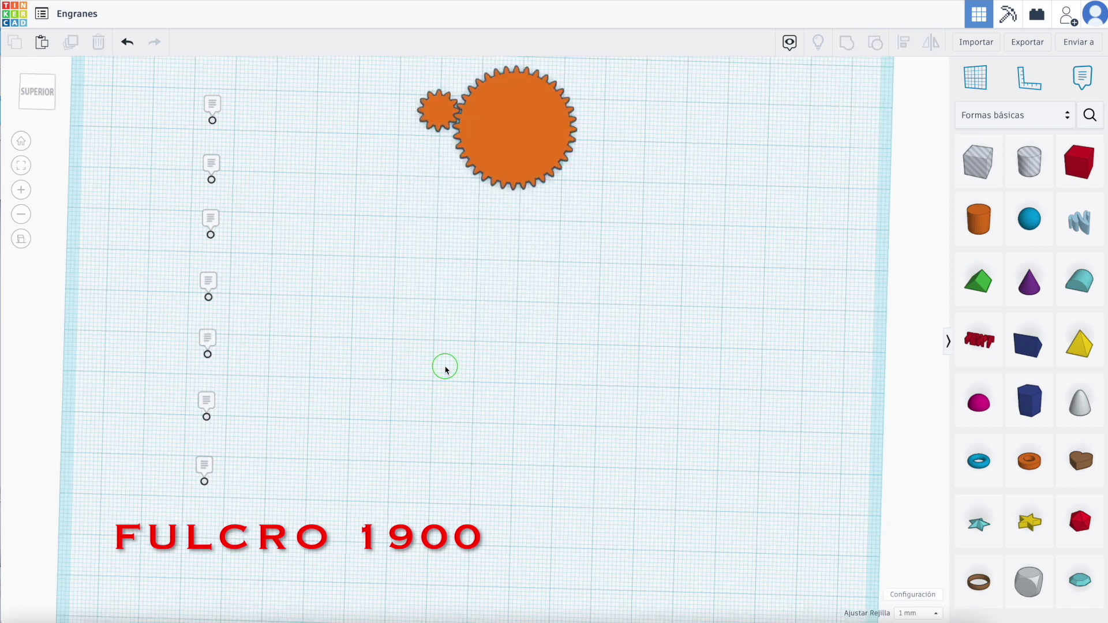
pyautogui.click(208, 422)
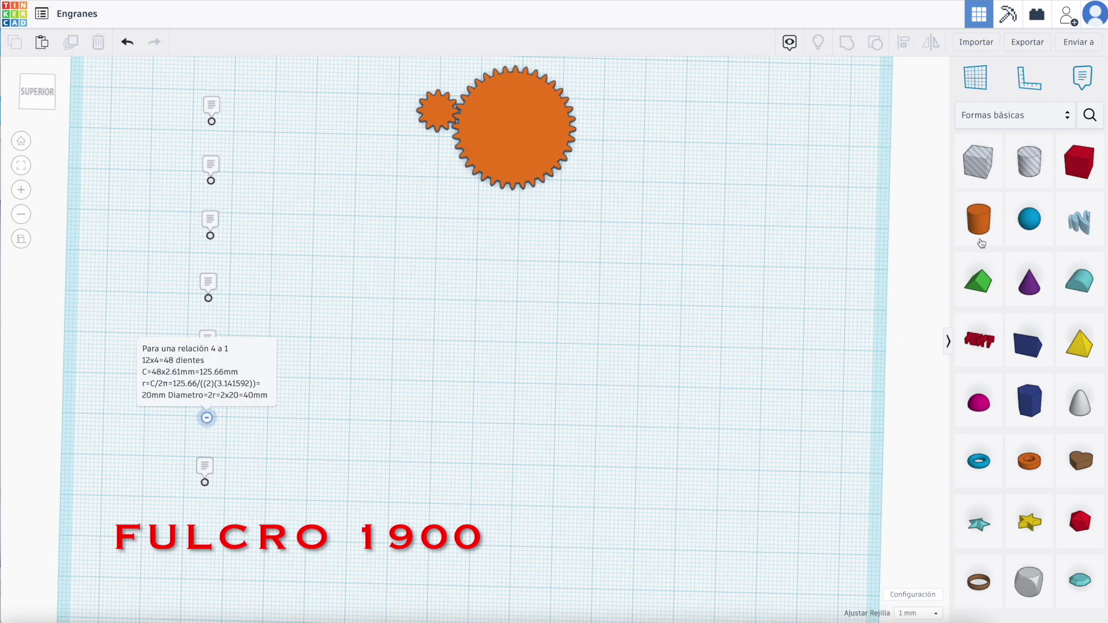
pyautogui.moveTo(982, 242); pyautogui.dragTo(470, 338)
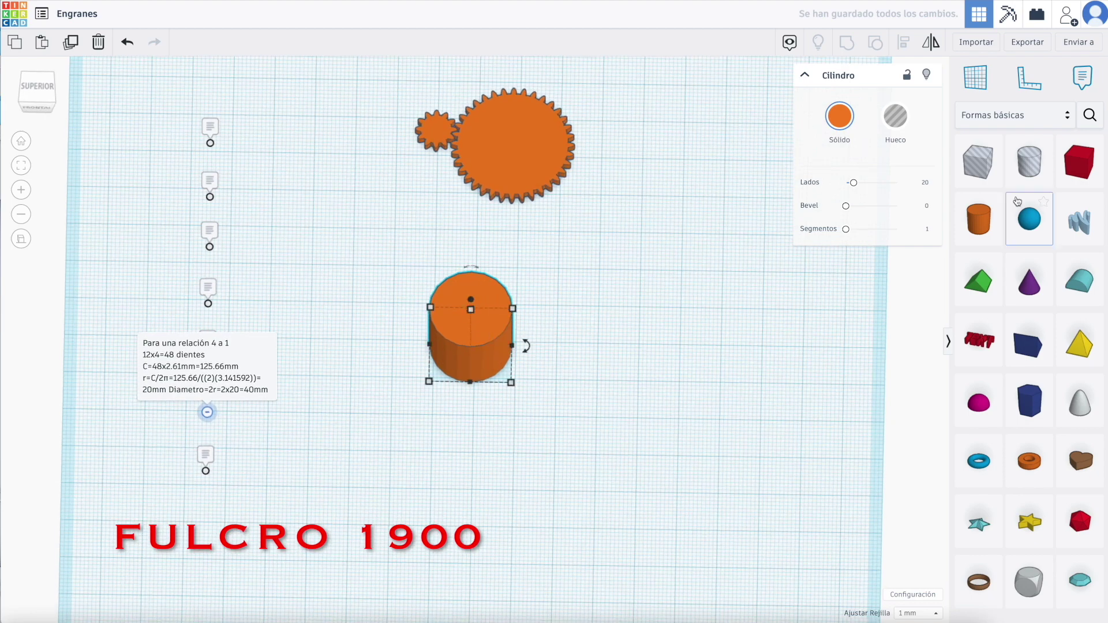
pyautogui.moveTo(856, 183); pyautogui.dragTo(897, 183)
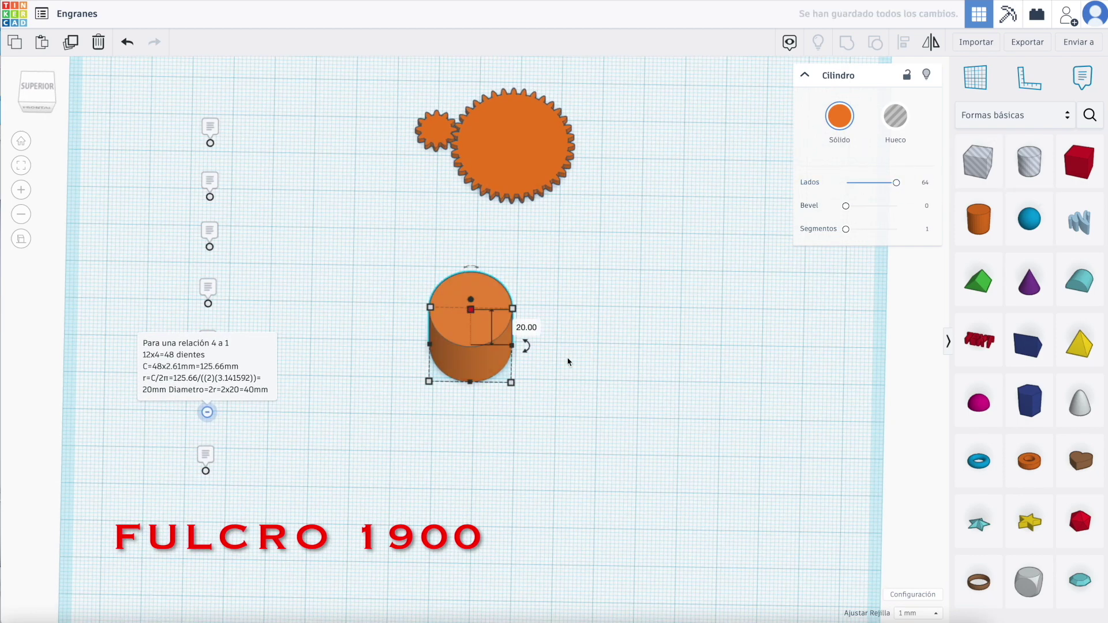
pyautogui.press('Return')
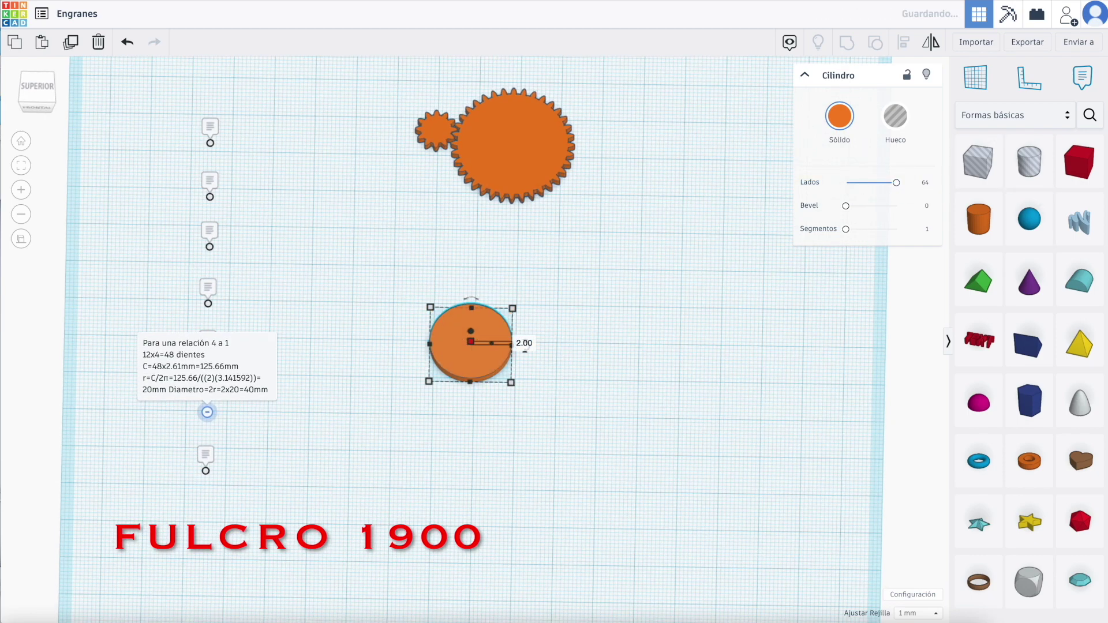
# - Set the flat cylinder's length to 40 mm and its width to 4 mm
pyautogui.moveTo(569, 325); pyautogui.dragTo(566, 390, button='right')
pyautogui.moveTo(514, 307)
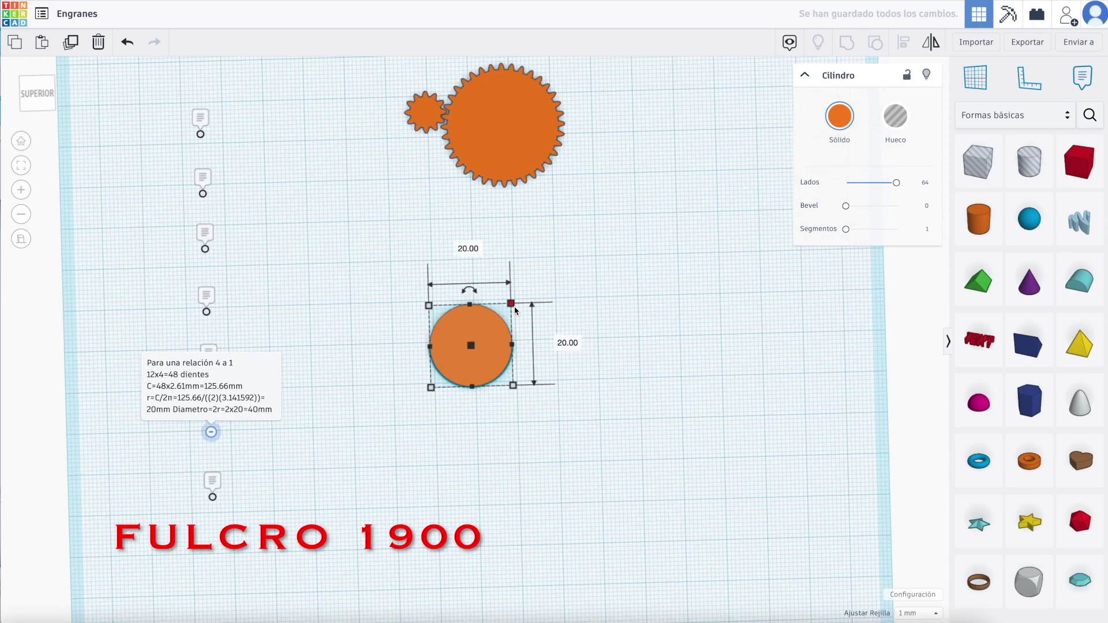
pyautogui.click(561, 342)
pyautogui.press('Return')
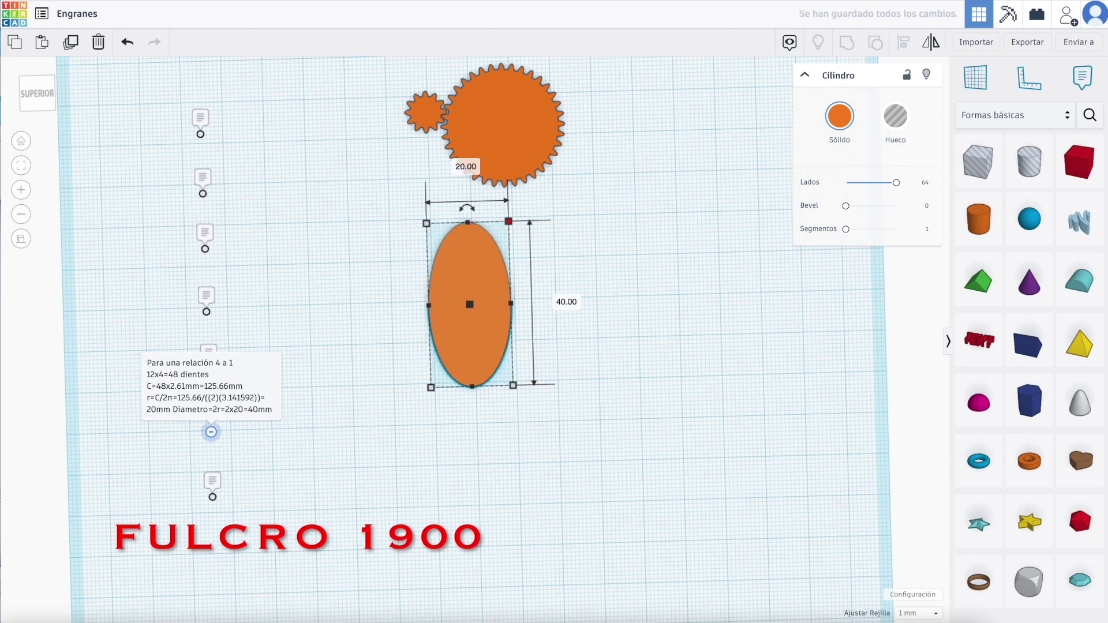
pyautogui.click(458, 167)
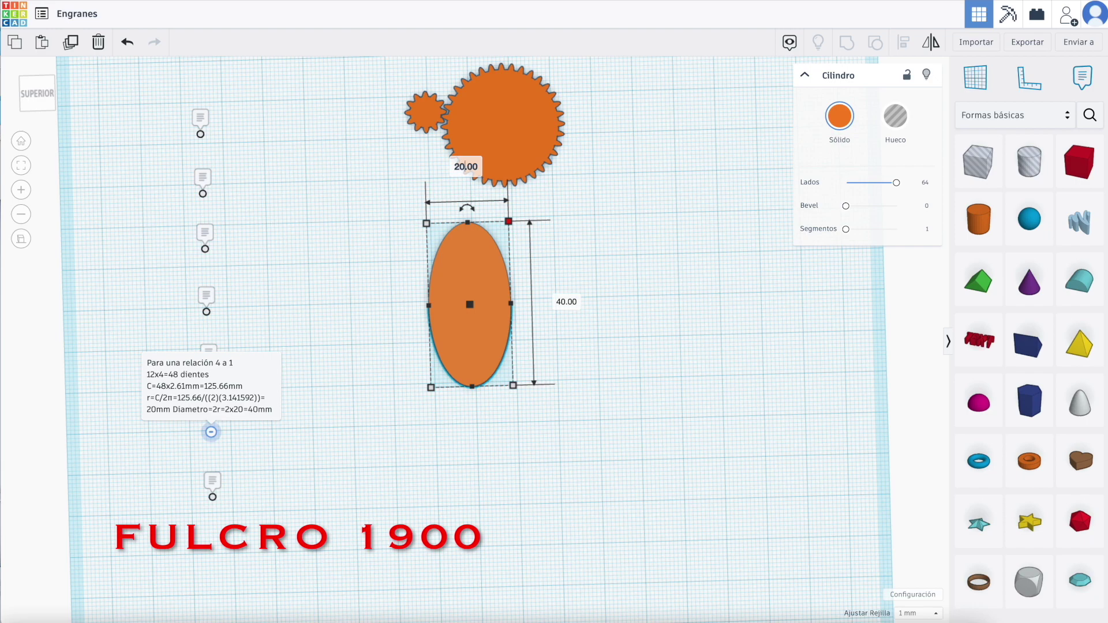
pyautogui.press('Return')
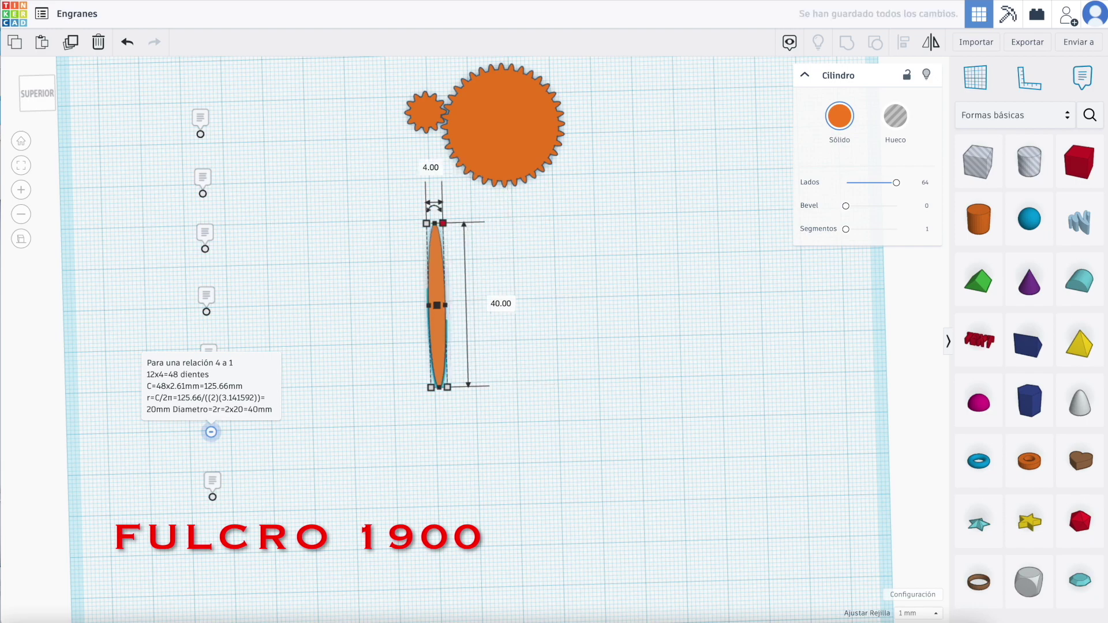
pyautogui.click(354, 428)
# - Open the 48-tooth angle note, then duplicate the ellipse in place and rotate the copy by 7.5°
pyautogui.moveTo(211, 494)
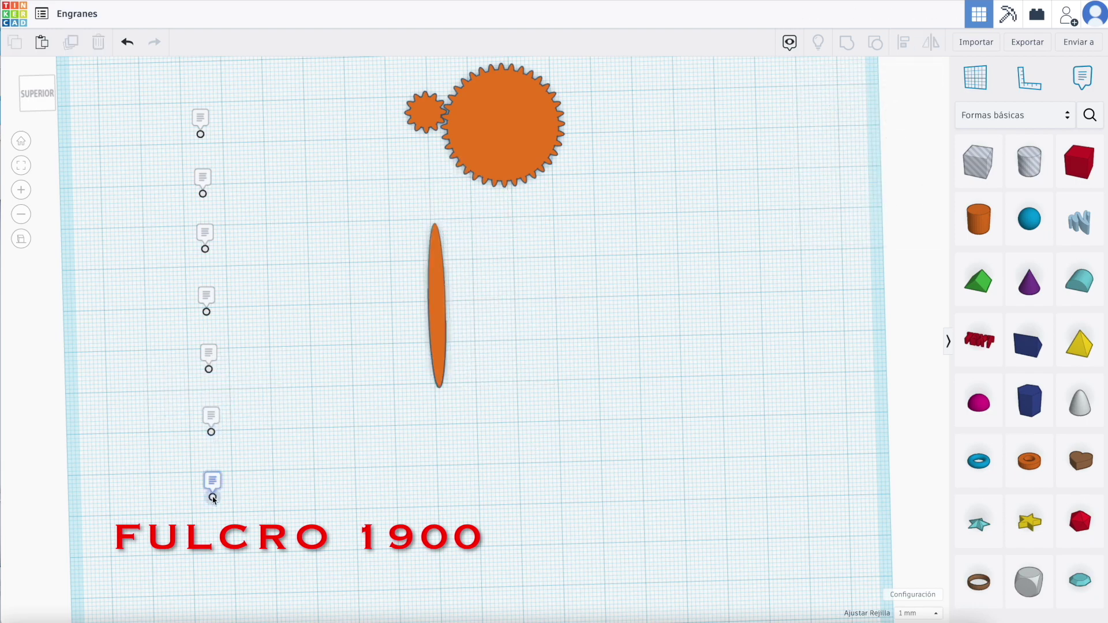
pyautogui.click(437, 311)
pyautogui.click(79, 46)
pyautogui.click(434, 209)
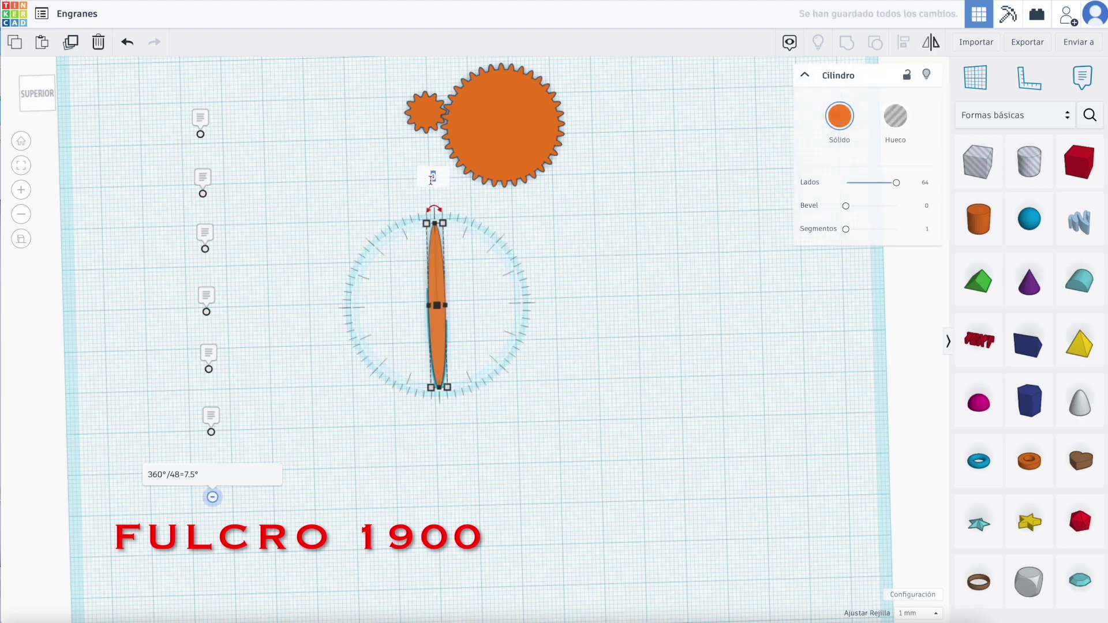
pyautogui.press('Return')
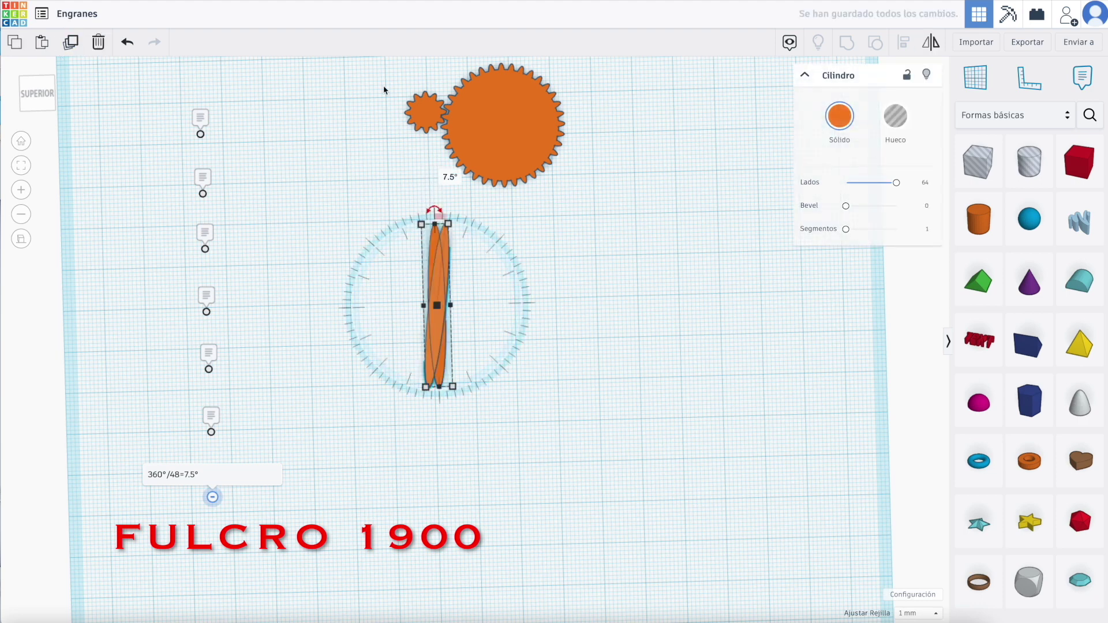
# - Repeat the rotated duplication of the ellipse until the copies form a full circle of 48 teeth
pyautogui.click(68, 42)
pyautogui.click(68, 42)
pyautogui.click(68, 41)
pyautogui.click(68, 41)
pyautogui.click(68, 42)
pyautogui.click(68, 42)
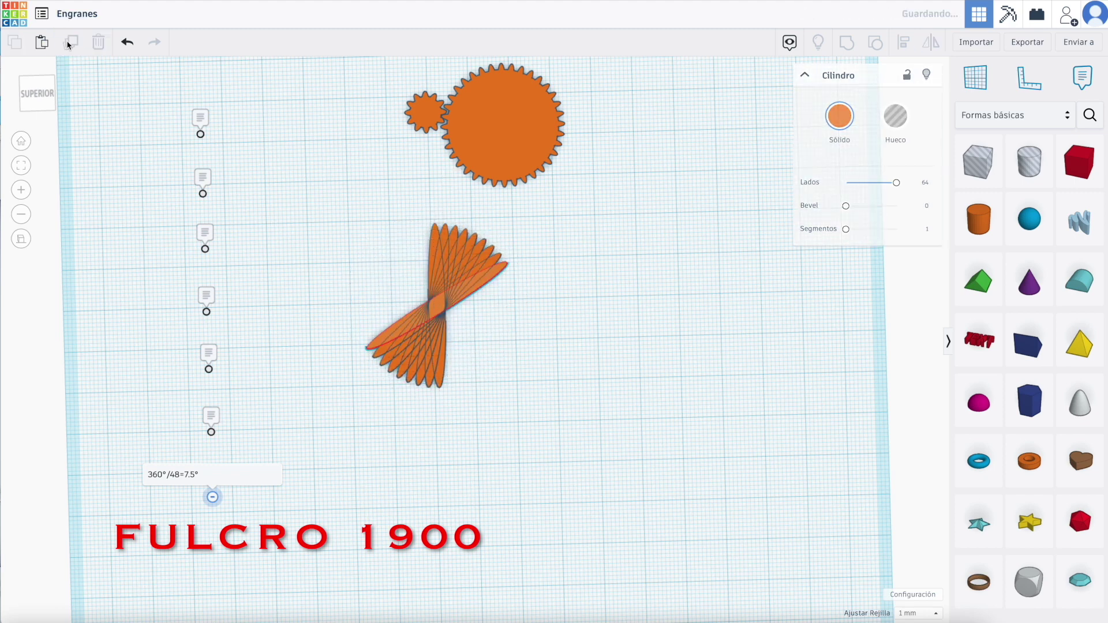
pyautogui.click(68, 41)
pyautogui.click(68, 42)
pyautogui.click(68, 42)
pyautogui.click(68, 41)
pyautogui.click(68, 42)
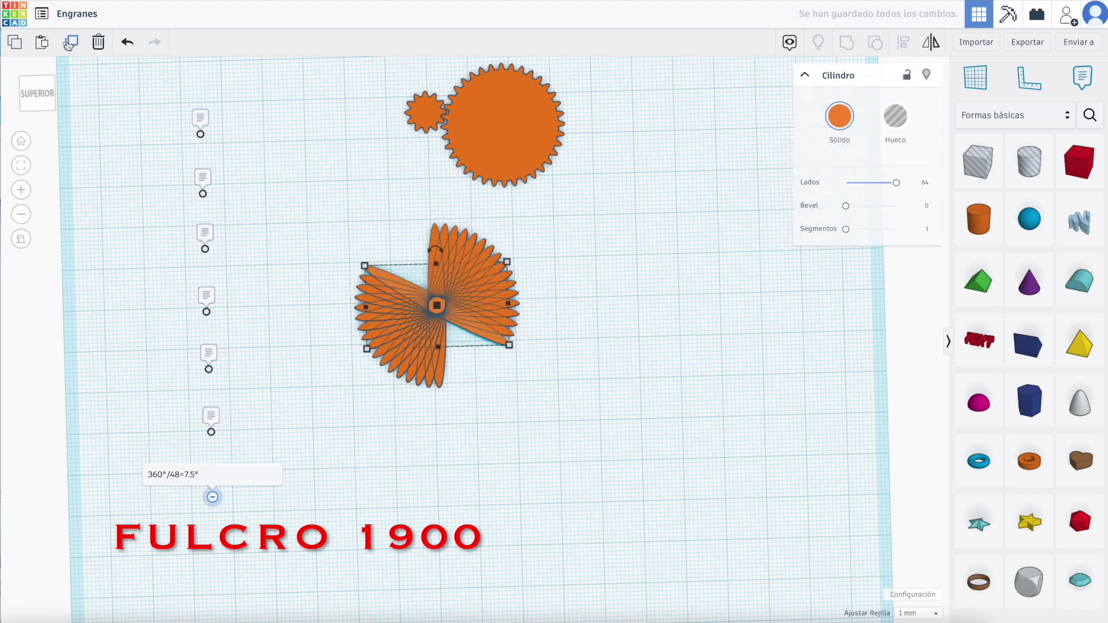
pyautogui.click(68, 41)
pyautogui.click(68, 41)
pyautogui.click(68, 41)
pyautogui.click(68, 41)
pyautogui.click(68, 42)
# - Select all 24 ellipses and group them into one 48-tooth shape
pyautogui.moveTo(328, 218); pyautogui.dragTo(544, 397)
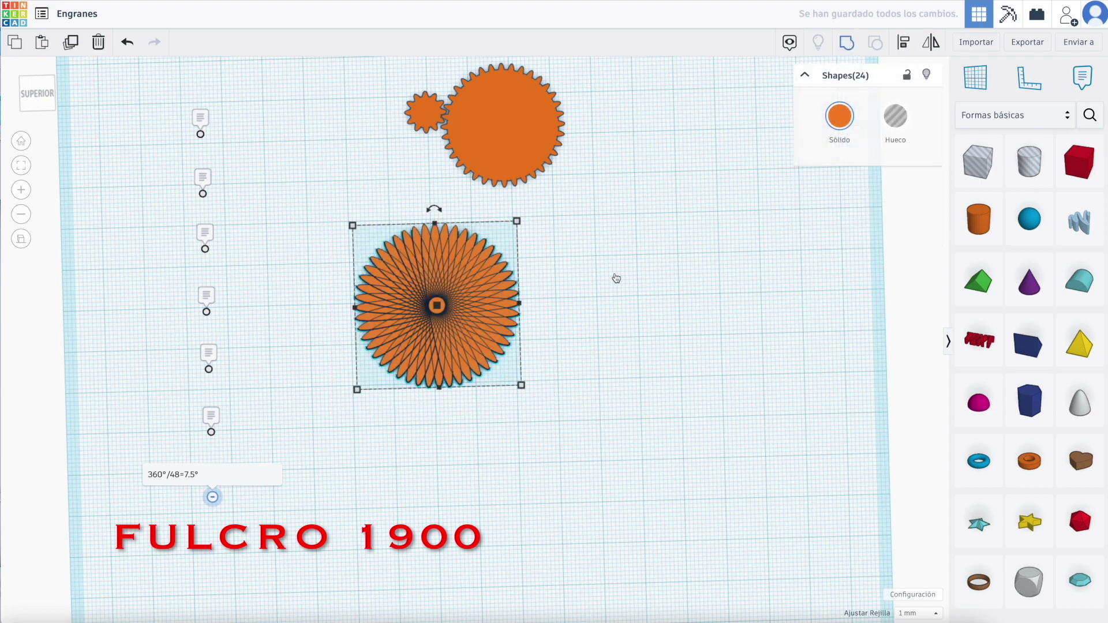
pyautogui.hotkey('ctrl', 'g')
pyautogui.click(660, 311)
# - Place another cylinder to the right of the 48-tooth shape and set its sides to 64
pyautogui.moveTo(978, 220); pyautogui.dragTo(622, 300)
pyautogui.moveTo(644, 337); pyautogui.dragTo(639, 303, button='right')
pyautogui.moveTo(852, 183); pyautogui.dragTo(902, 183)
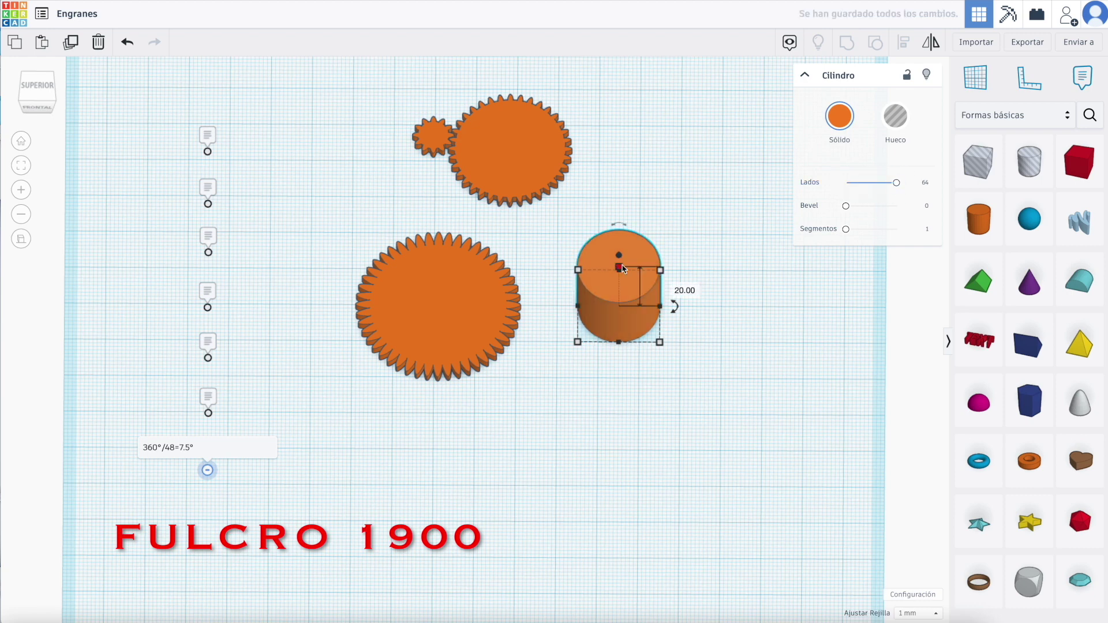
# - Set the new disc's length and width to 37 mm each
pyautogui.moveTo(673, 286); pyautogui.dragTo(655, 452, button='right')
pyautogui.click(710, 304)
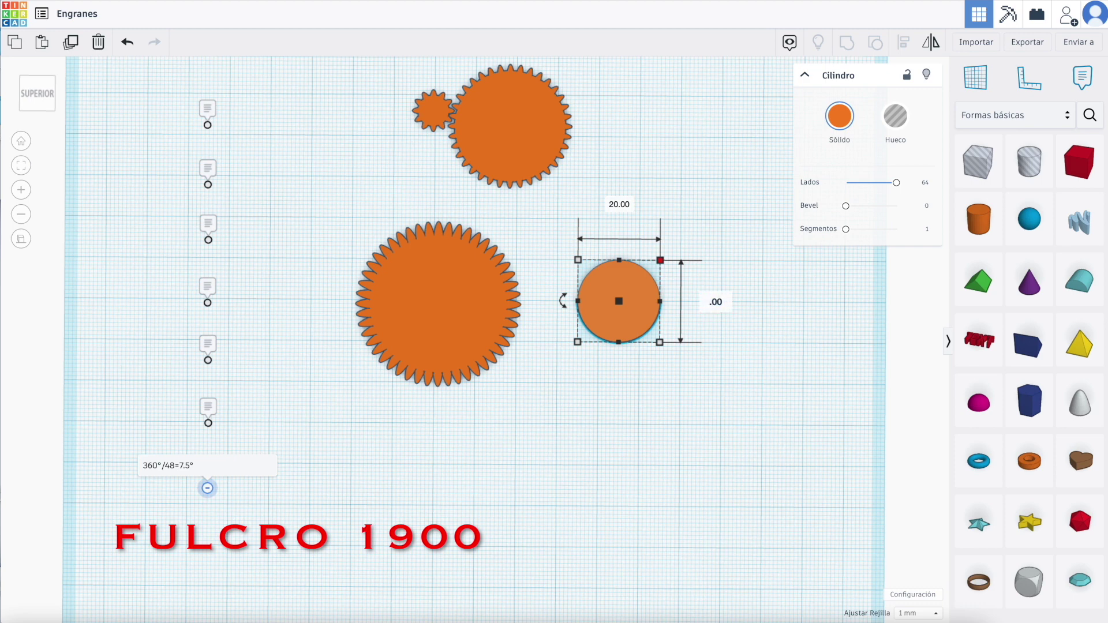
pyautogui.click(619, 204)
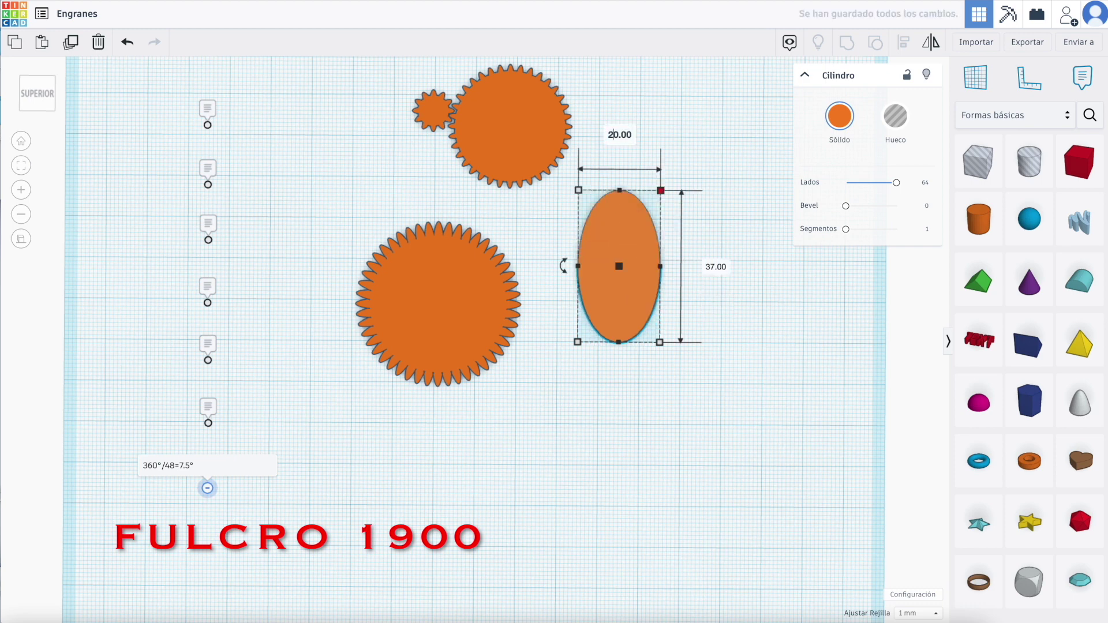
pyautogui.write('37')
pyautogui.press('Return')
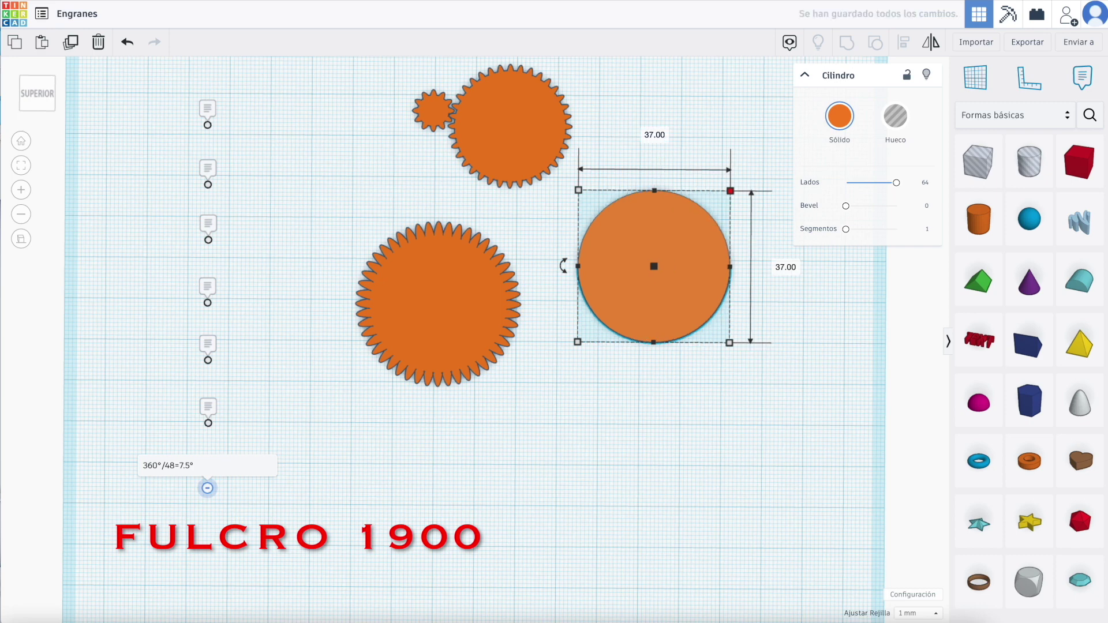
# - Centre the 37 mm disc and the 48-tooth shape on each other and group them into one gear
pyautogui.keyDown('shift'); pyautogui.click(420, 309); pyautogui.keyUp('shift')
pyautogui.click(904, 42)
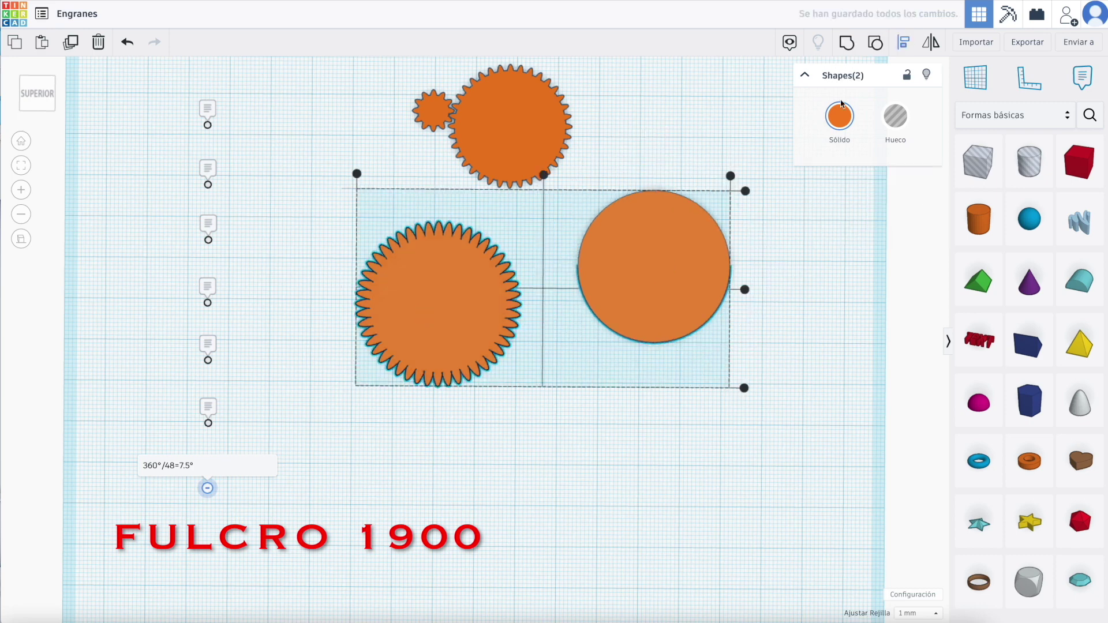
pyautogui.click(544, 173)
pyautogui.click(639, 289)
pyautogui.moveTo(448, 190); pyautogui.dragTo(630, 387)
pyautogui.click(846, 44)
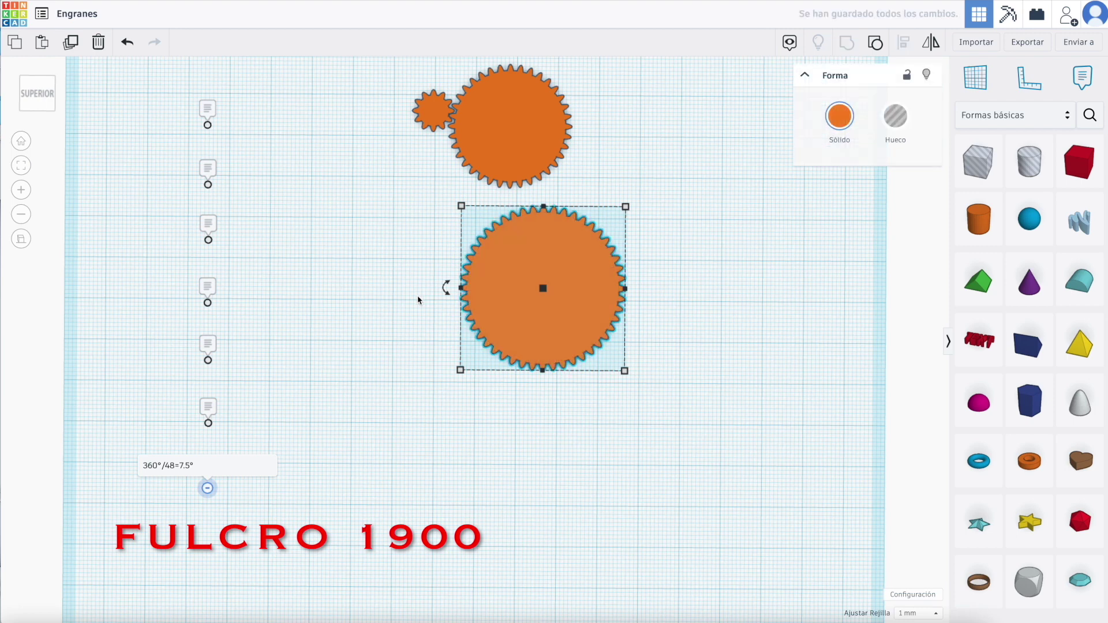
# - Move the 48-tooth gear about 9 mm towards the front, away from the first gear pair
pyautogui.press('Down')
pyautogui.press('Down')
pyautogui.press('Down')
pyautogui.press('Down')
pyautogui.press('Down')
pyautogui.press('Down')
pyautogui.press('Down')
pyautogui.press('Down')
pyautogui.press('Down')
pyautogui.click(402, 320)
# - Duplicate the 12-tooth gear and move the copy against the left side of the 48-tooth gear
pyautogui.click(431, 111)
pyautogui.click(70, 42)
pyautogui.press('Down')
pyautogui.press('Down')
pyautogui.press('Down')
pyautogui.press('Down')
pyautogui.press('Down')
pyautogui.press('Down')
pyautogui.press('Down')
pyautogui.press('Down')
pyautogui.press('Down')
pyautogui.press('Down')
pyautogui.press('Down')
pyautogui.press('Down')
pyautogui.press('Down')
pyautogui.press('Down')
pyautogui.press('Down')
pyautogui.press('Down')
pyautogui.press('Down')
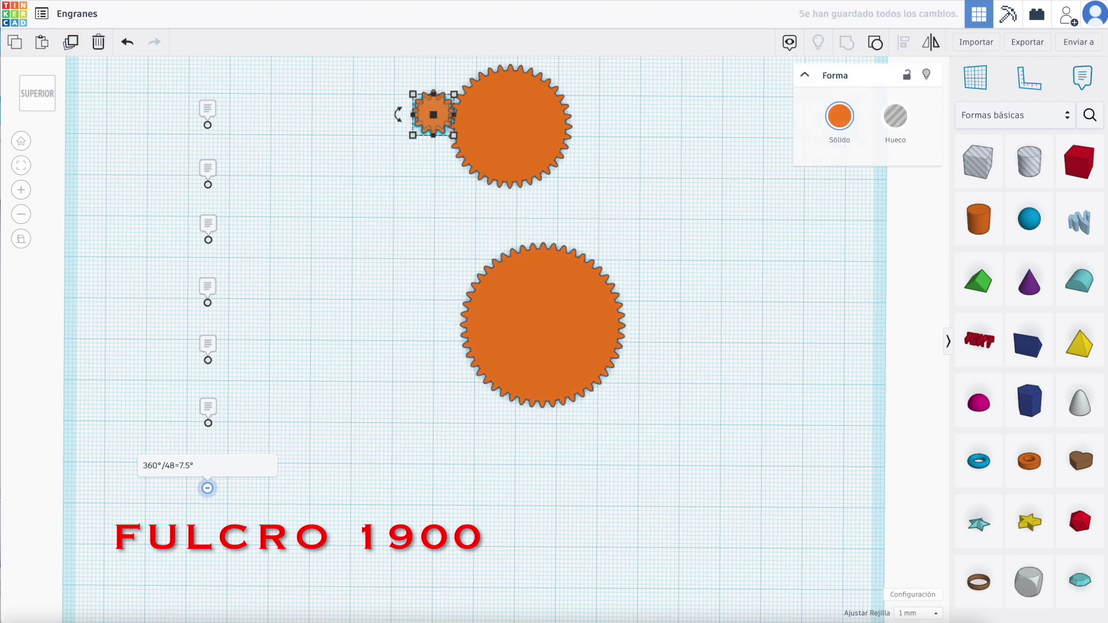
pyautogui.press('Down')
pyautogui.press('Down')
pyautogui.press('Down')
pyautogui.press('Down')
pyautogui.press('Down')
pyautogui.press('Down')
pyautogui.press('Down')
pyautogui.press('Down')
pyautogui.press('Down')
pyautogui.press('Down')
pyautogui.press('Down')
pyautogui.press('Down')
pyautogui.press('Down')
pyautogui.press('Down')
pyautogui.press('Down')
pyautogui.press('Down')
pyautogui.press('Down')
pyautogui.press('Down')
pyautogui.press('Down')
pyautogui.press('Down')
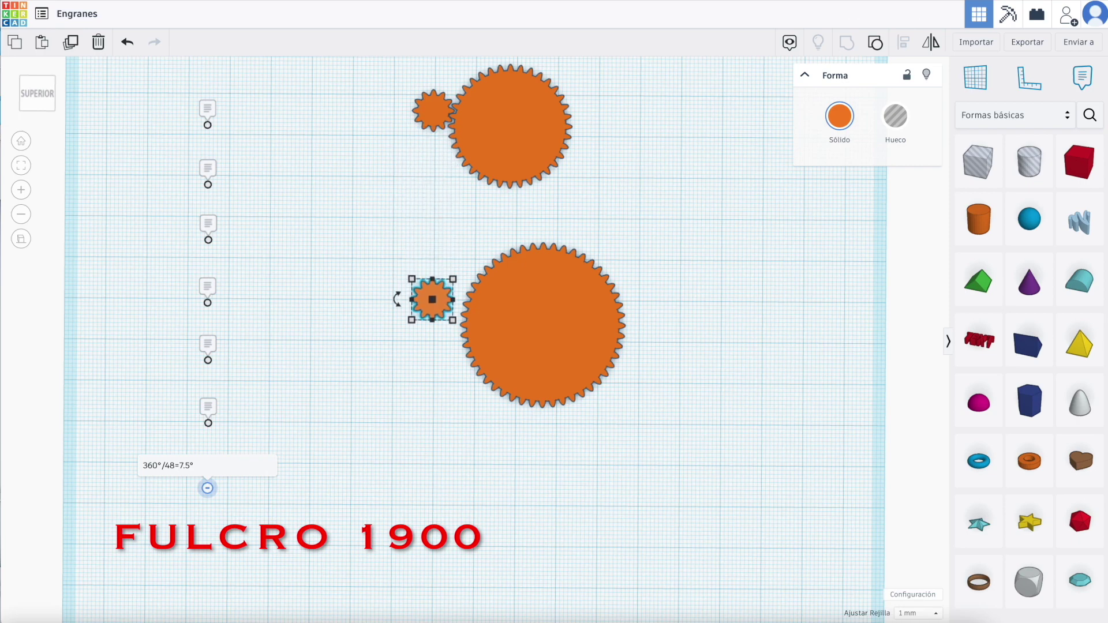
pyautogui.press('Right')
pyautogui.press('Right')
pyautogui.press('Right')
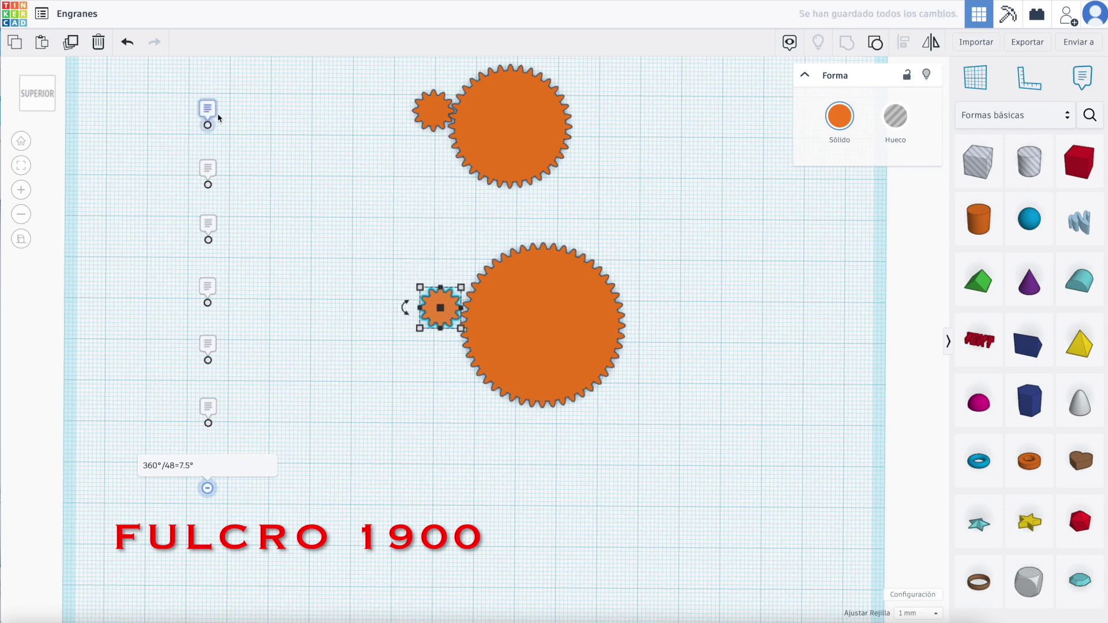
# - Set the snap grid to 0.1 mm and nudge the copied small gear so its teeth mesh with the 48-tooth gear
pyautogui.scroll(2, 220, 117)
pyautogui.scroll(3, 219, 118)
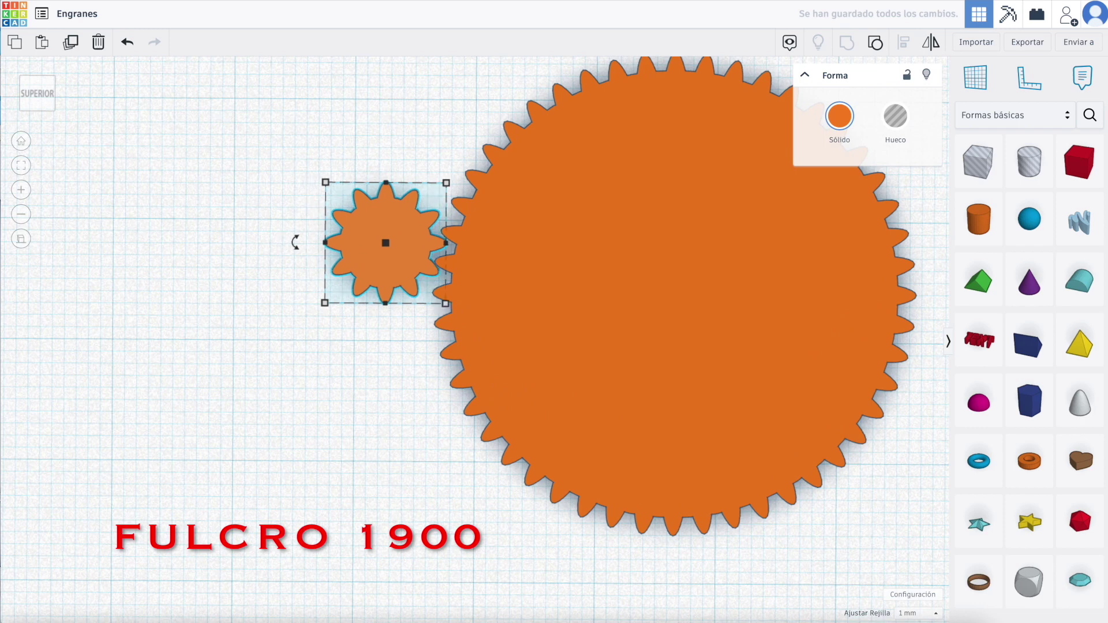
pyautogui.click(923, 613)
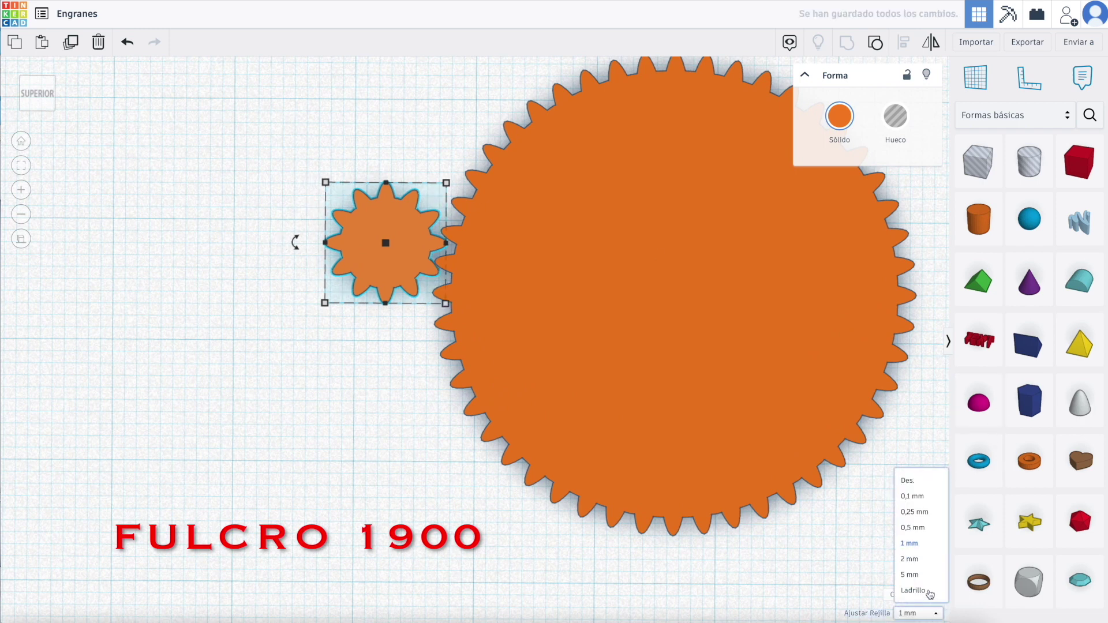
pyautogui.click(915, 495)
pyautogui.press('Down')
pyautogui.press('Down')
pyautogui.press('Down')
pyautogui.press('Down')
pyautogui.press('Right')
pyautogui.press('Right')
pyautogui.press('Down')
pyautogui.press('Right')
pyautogui.press('Up')
pyautogui.click(344, 343)
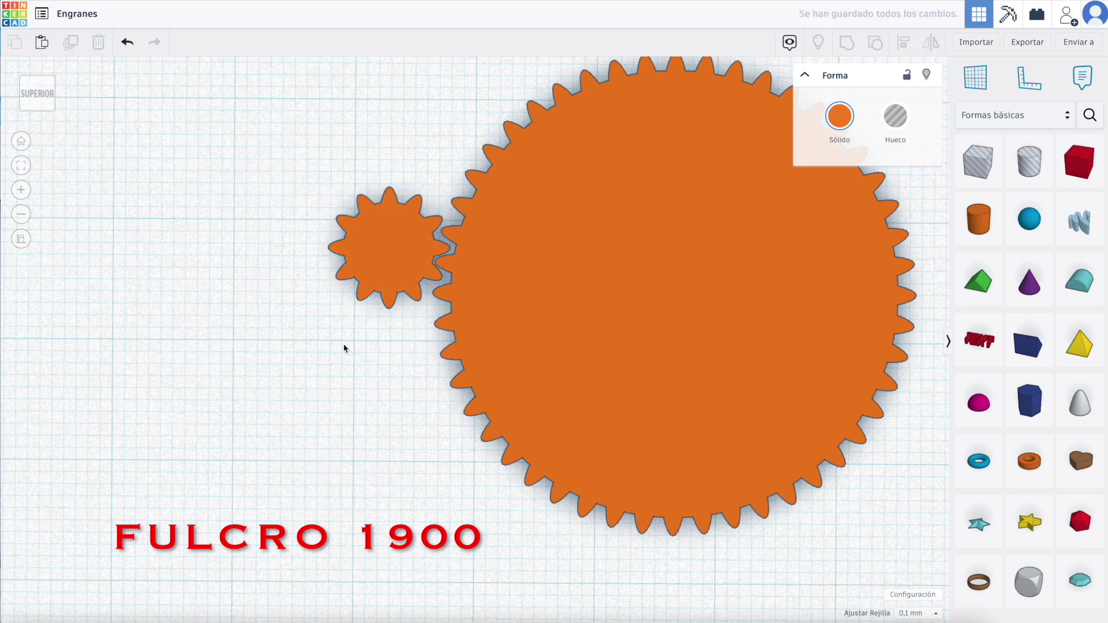